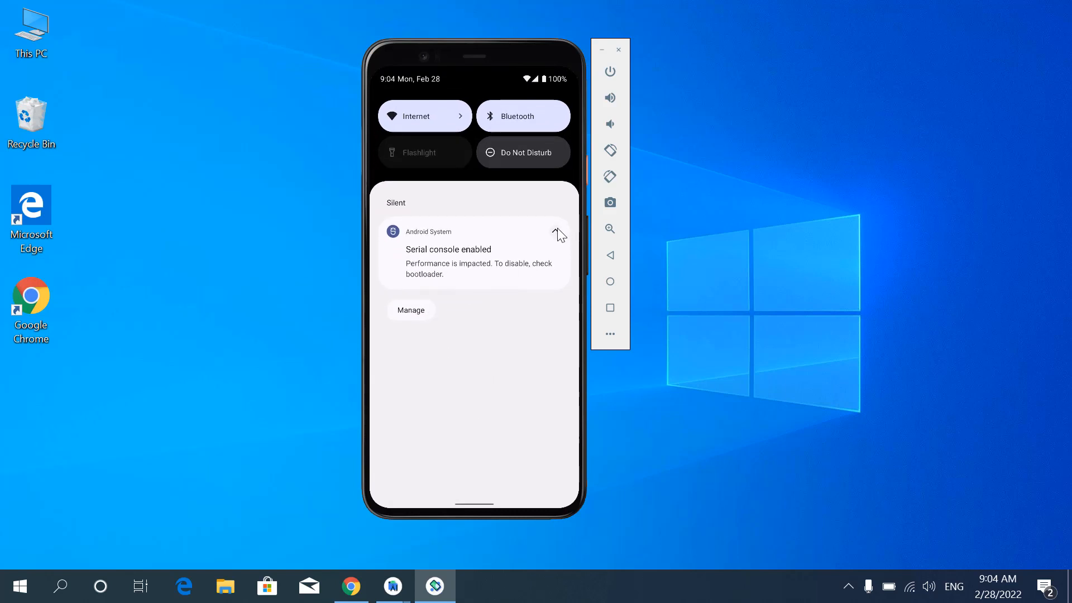
- Collapse the Serial console notification on the emulated phone, expand the quick settings and browse their pages
{"action": "left_click", "coordinate": [556, 230]}
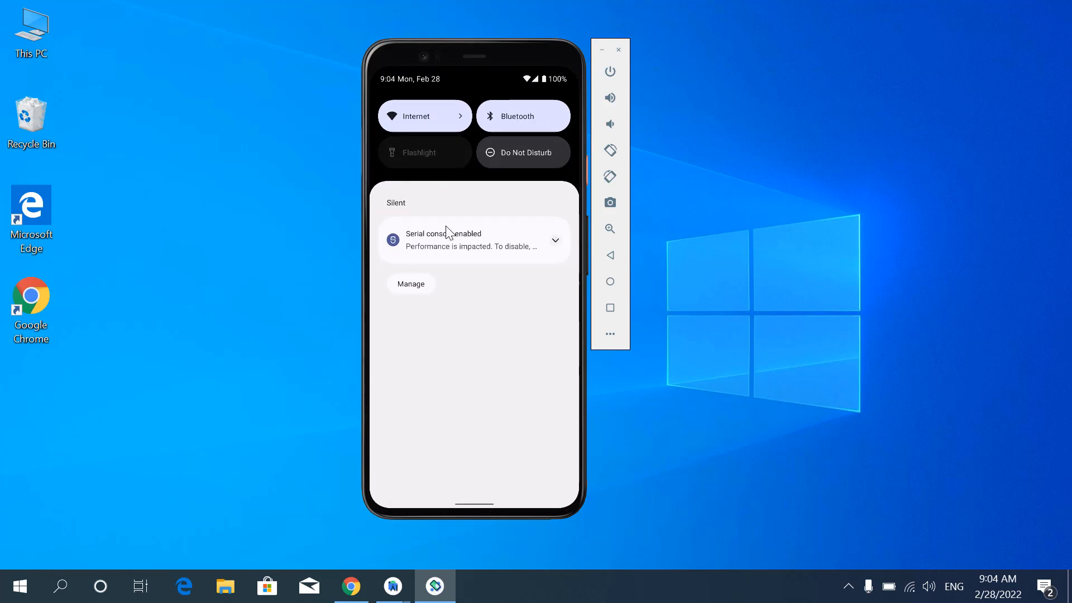
{"action": "left_click_drag", "start_coordinate": [446, 226], "coordinate": [467, 383]}
{"action": "left_click_drag", "start_coordinate": [513, 160], "coordinate": [452, 154]}
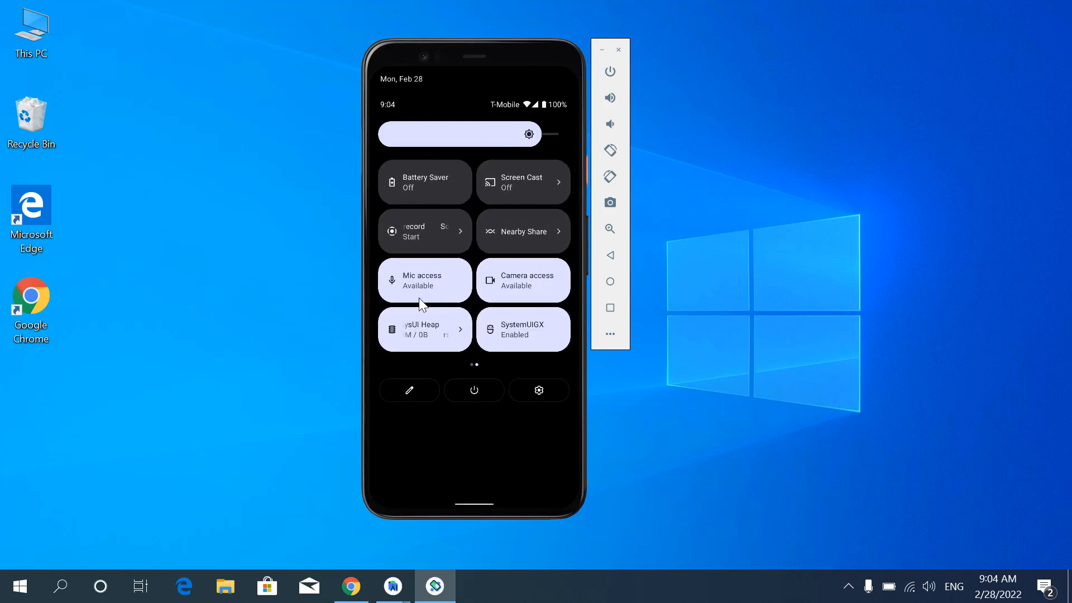
{"action": "left_click_drag", "start_coordinate": [421, 304], "coordinate": [364, 281]}
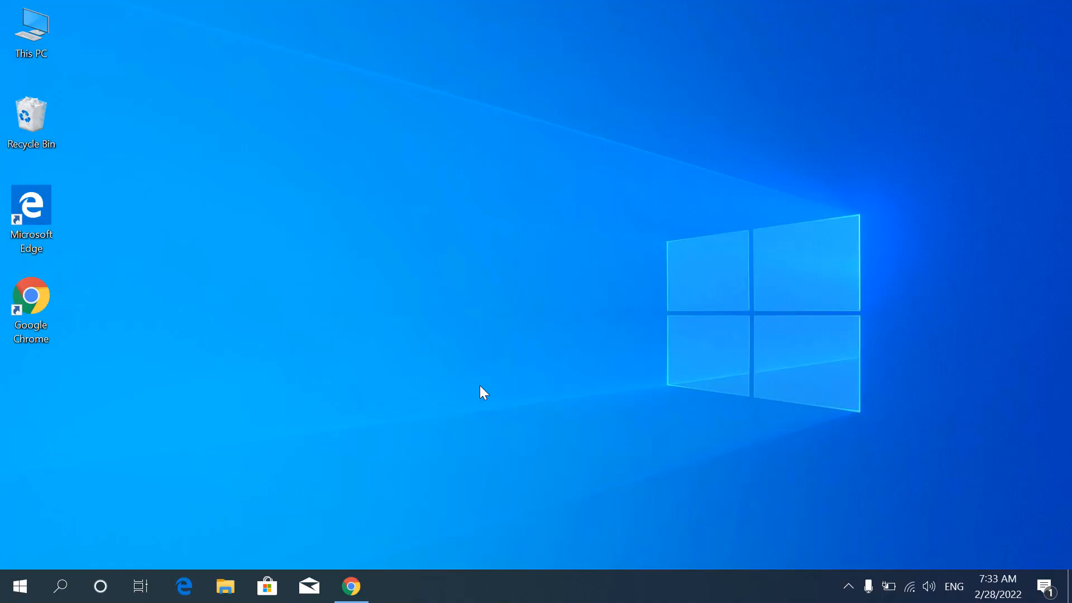
- Switch to Google Chrome and search the web for "android studio"
{"action": "left_click", "coordinate": [351, 587]}
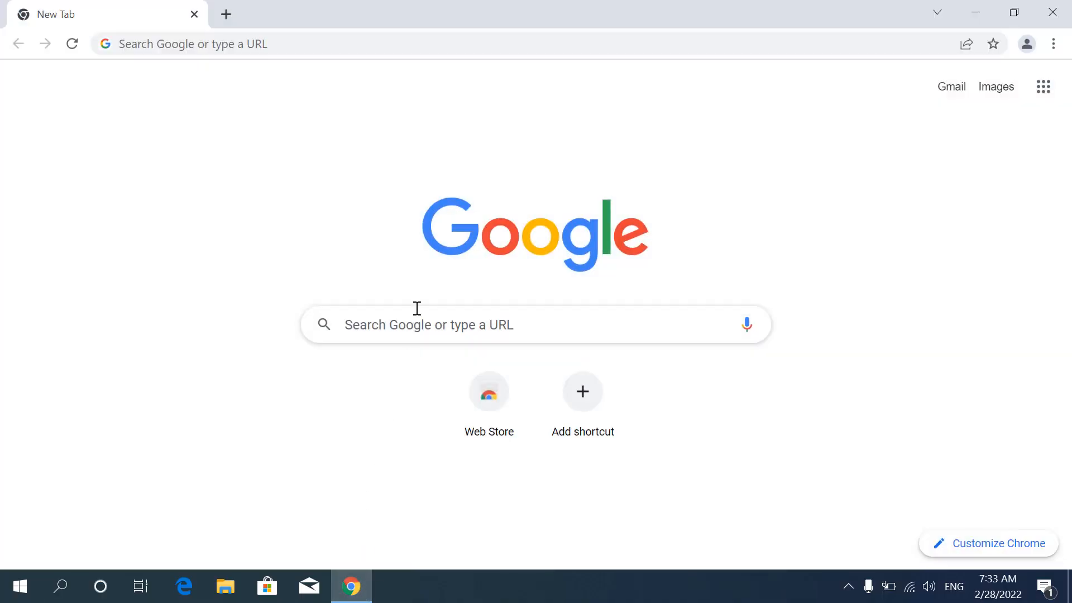
{"action": "left_click", "coordinate": [421, 42]}
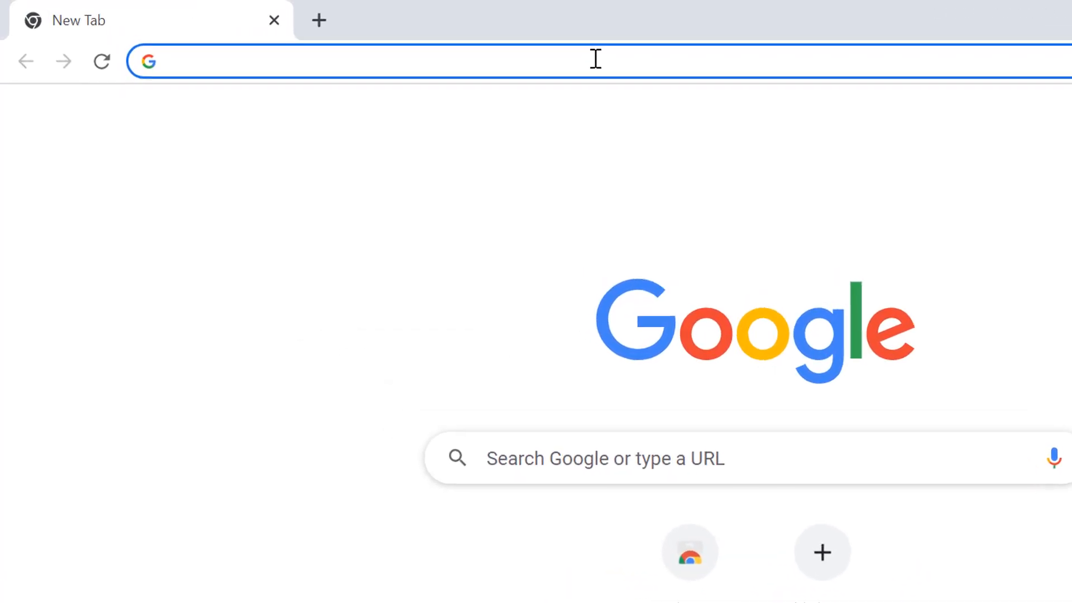
{"action": "type", "text": "android"}
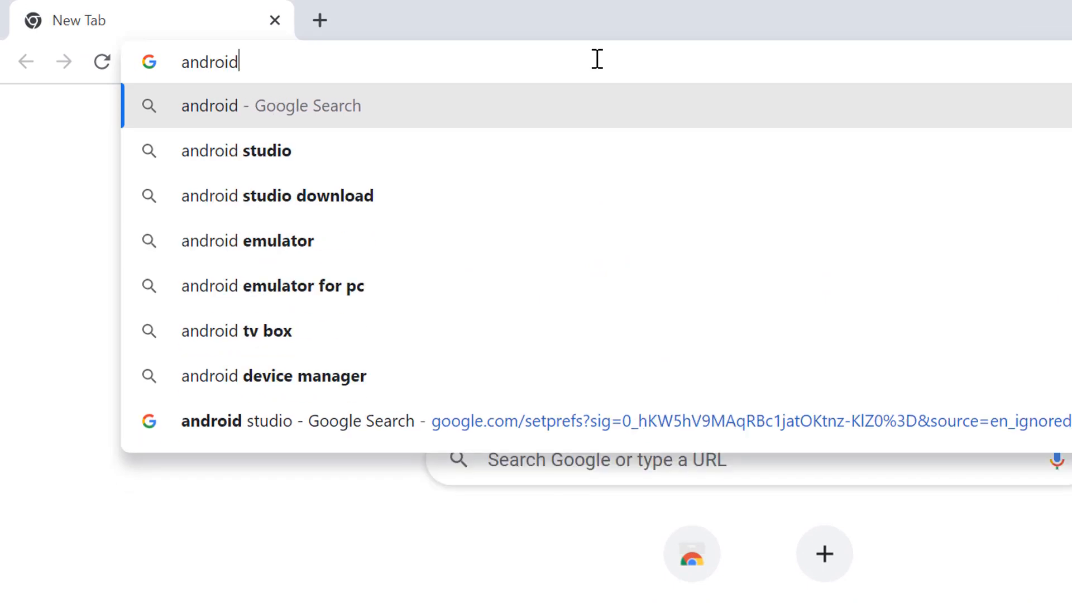
{"action": "type", "text": " studio"}
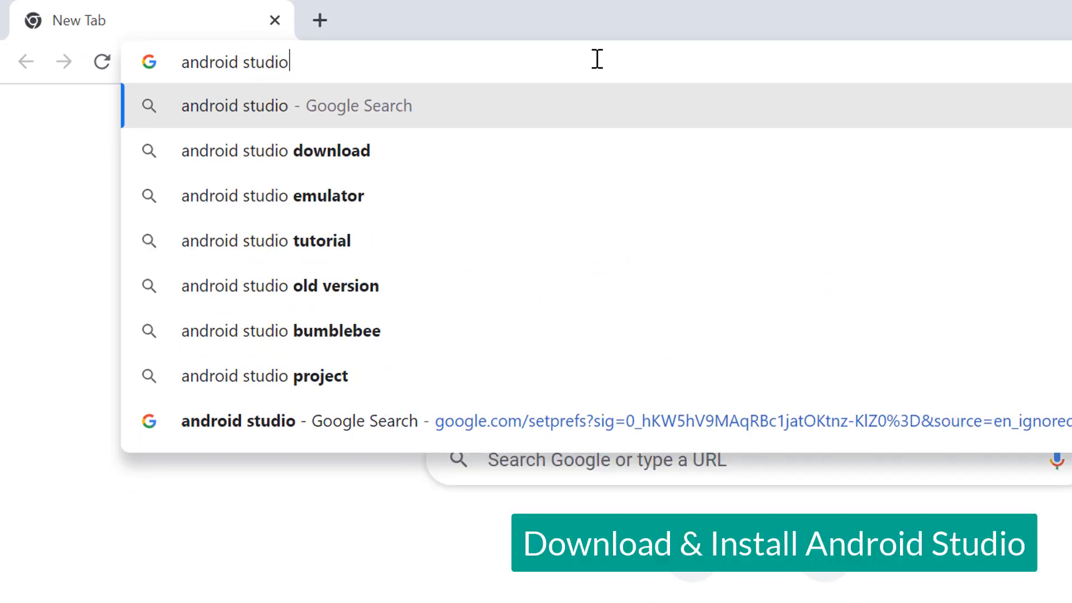
{"action": "key", "text": "Return"}
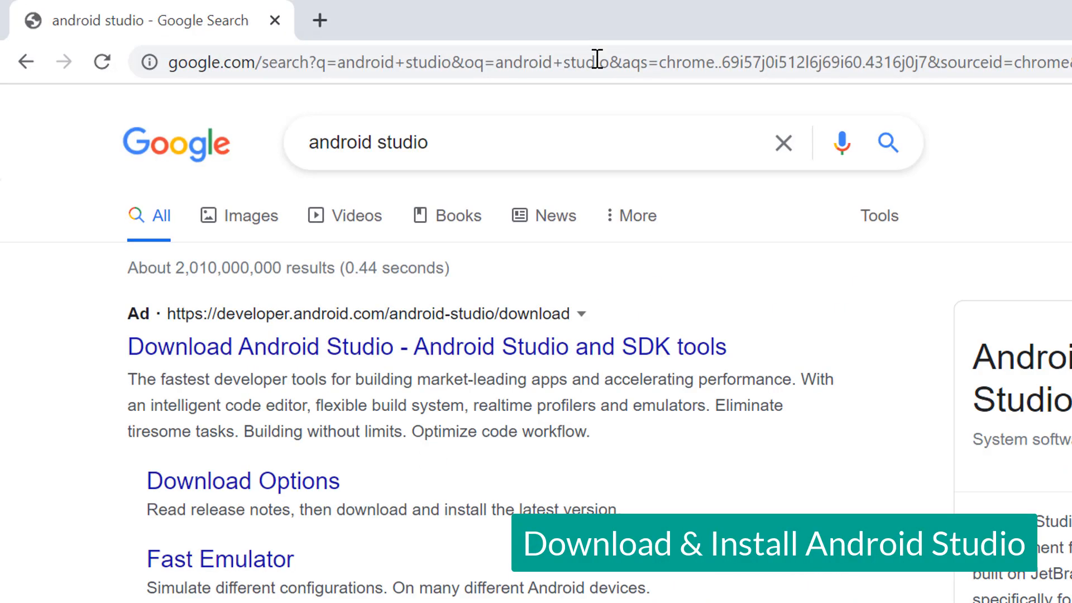
- Open the non-ad developer.android.com search result "Download Android Studio and SDK tools"
{"action": "scroll", "coordinate": [481, 383], "scroll_direction": "down", "scroll_amount": 3}
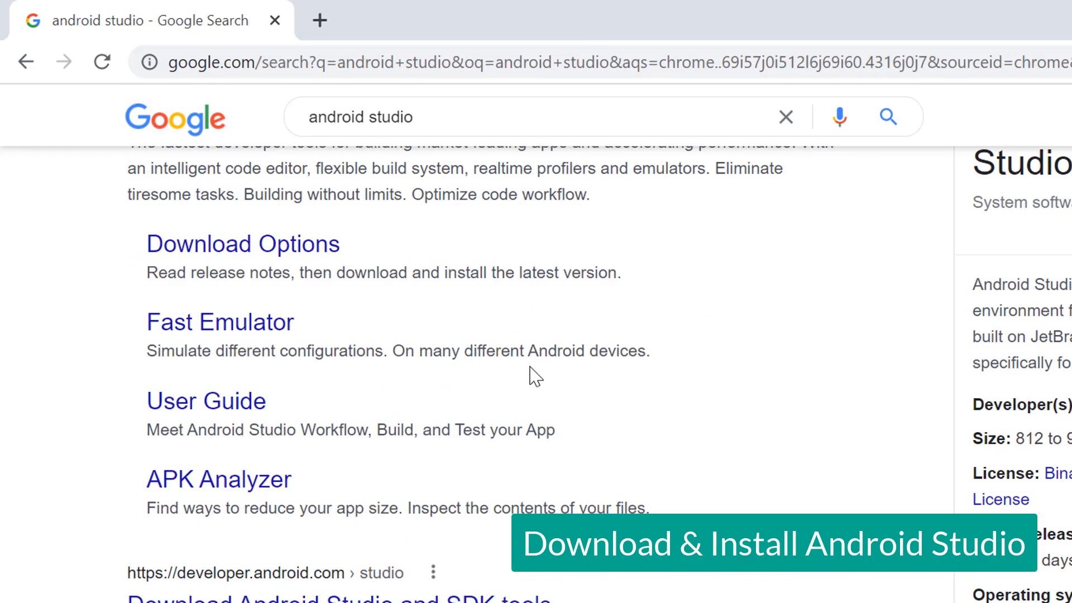
{"action": "scroll", "coordinate": [292, 462], "scroll_direction": "down", "scroll_amount": 2}
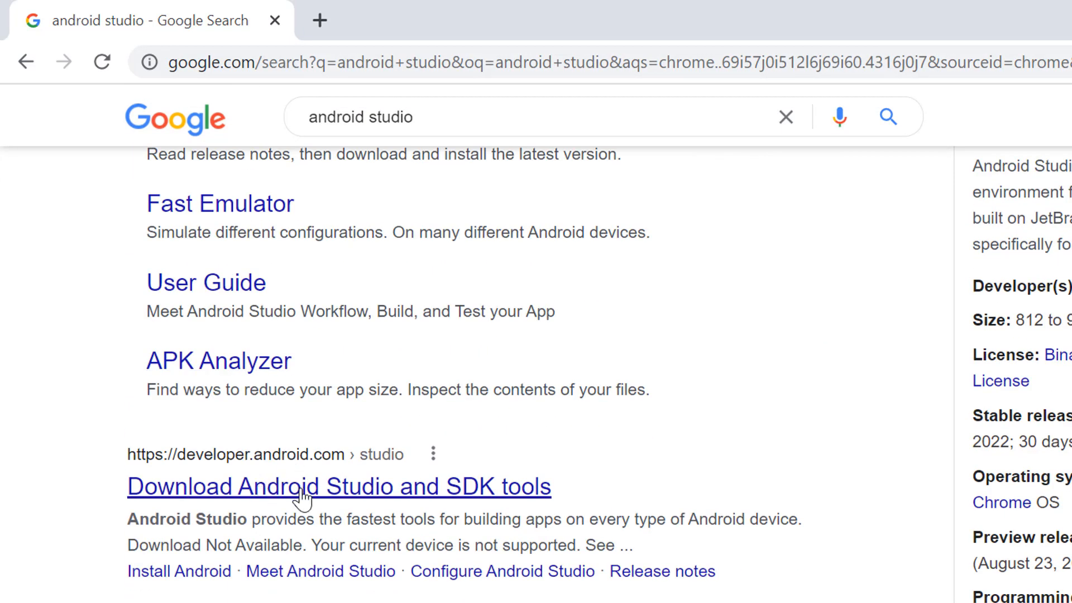
{"action": "left_click", "coordinate": [302, 492]}
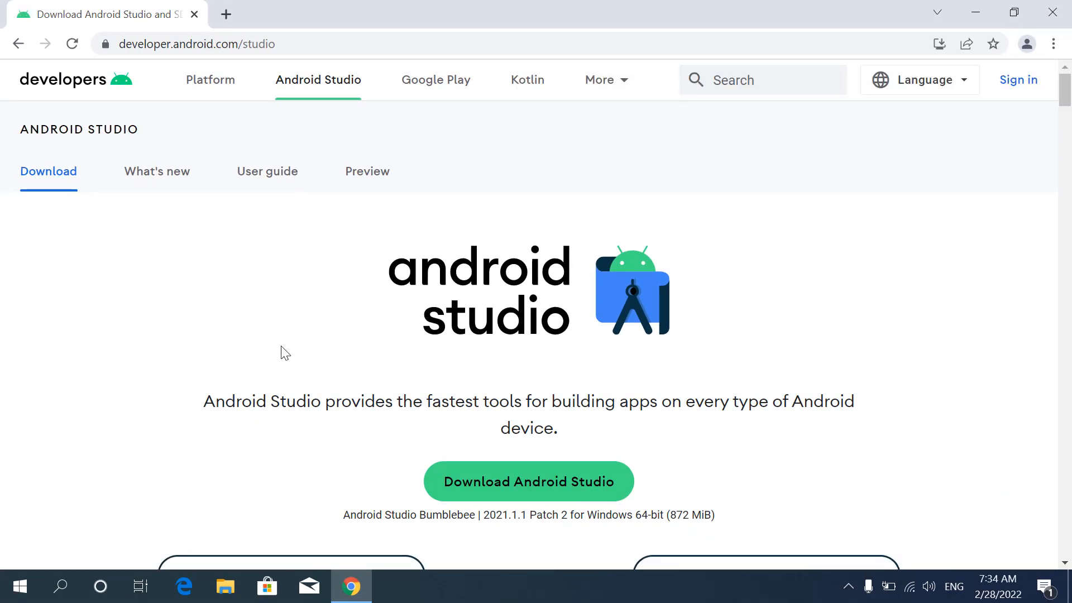
- Agree to the terms and download Android Studio Bumblebee 2021.1.1 Patch 2 for Windows, dismissing the badge offer
{"action": "scroll", "coordinate": [440, 393], "scroll_direction": "down", "scroll_amount": 3}
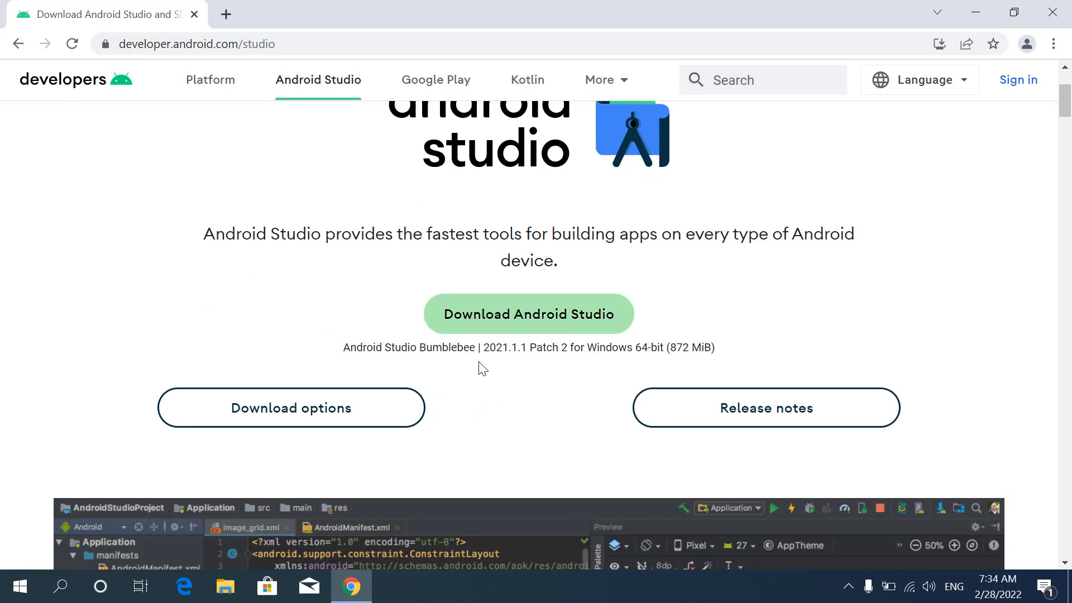
{"action": "left_click", "coordinate": [506, 315]}
{"action": "scroll", "coordinate": [503, 316], "scroll_direction": "down", "scroll_amount": 8}
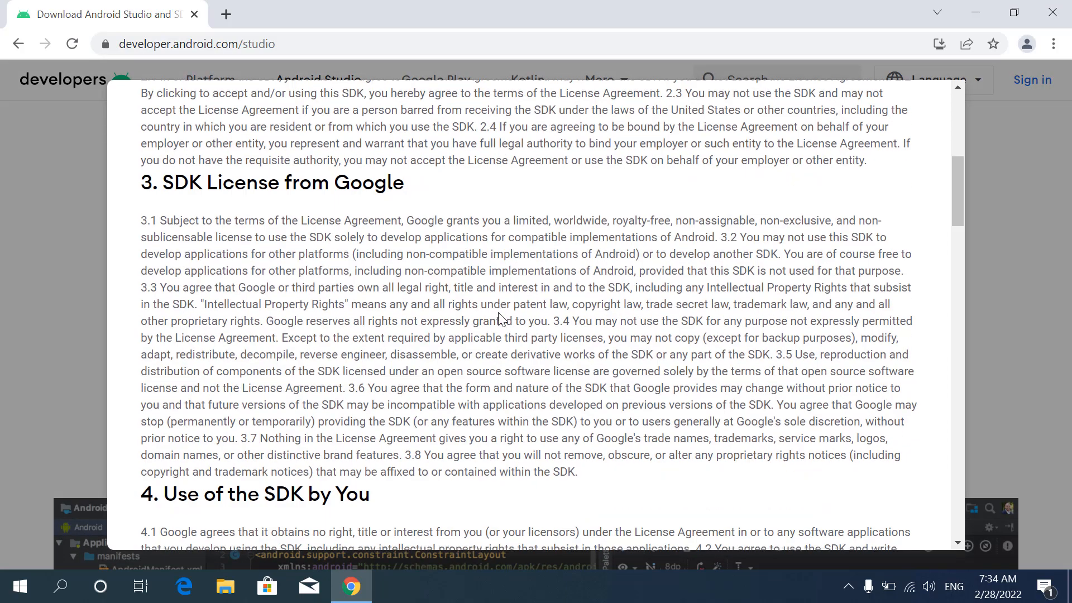
{"action": "scroll", "coordinate": [501, 318], "scroll_direction": "down", "scroll_amount": 20}
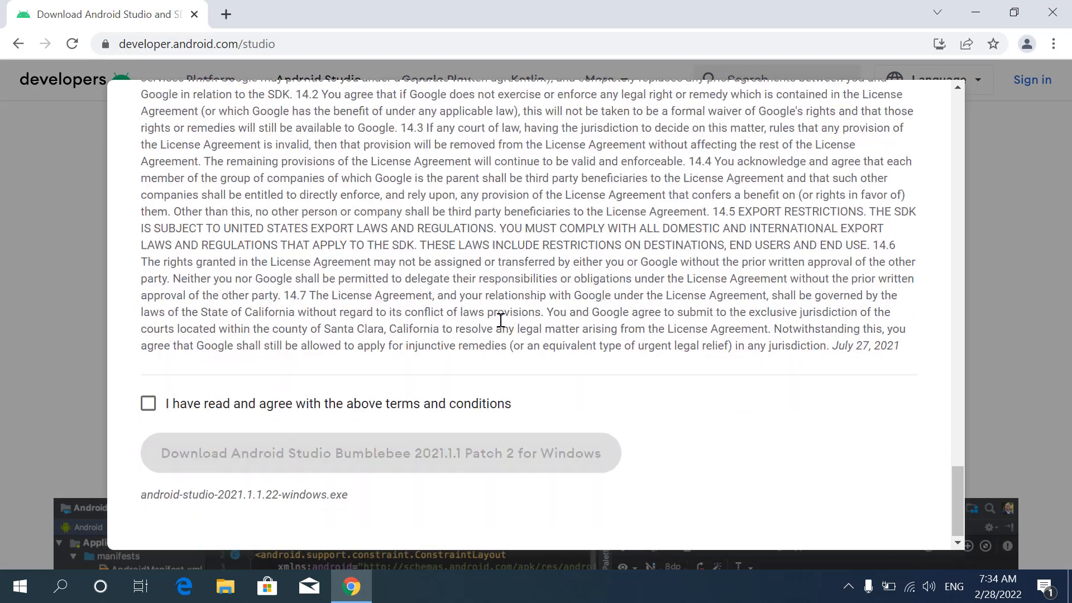
{"action": "left_click", "coordinate": [148, 403]}
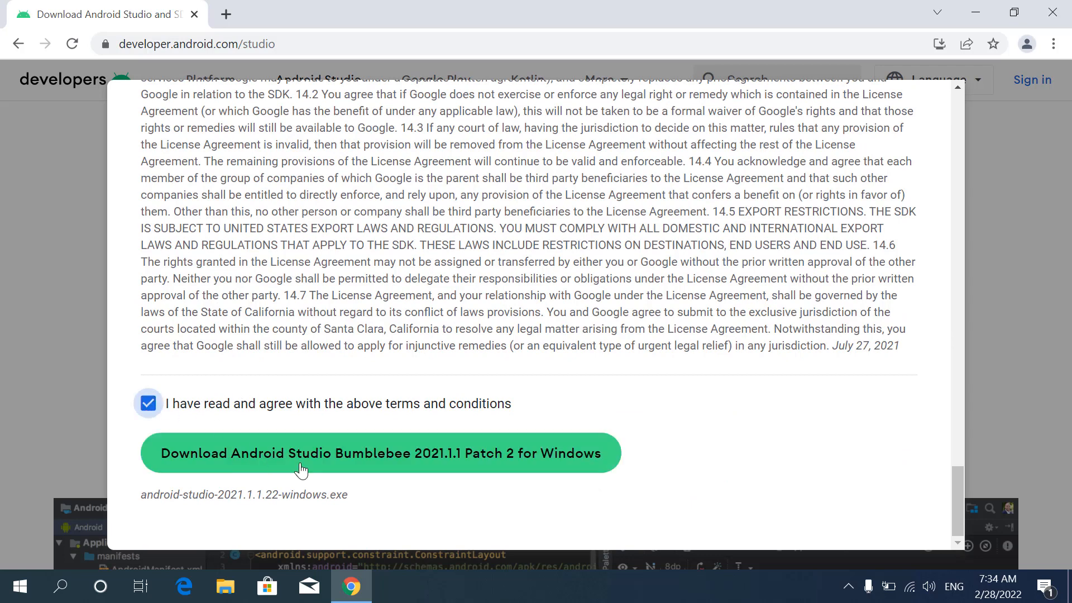
{"action": "left_click", "coordinate": [437, 453]}
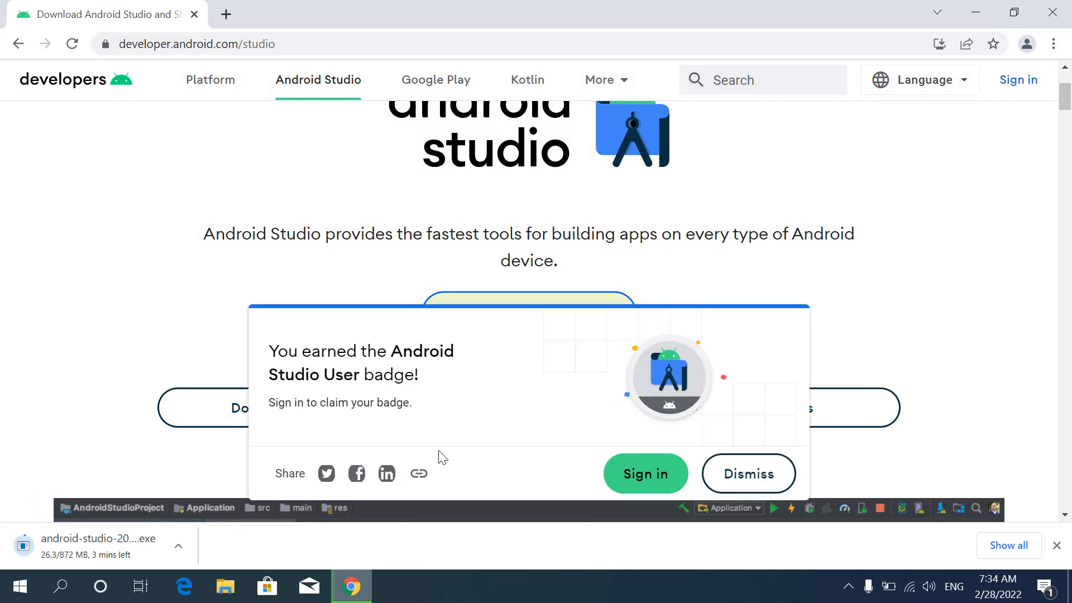
{"action": "left_click", "coordinate": [746, 475]}
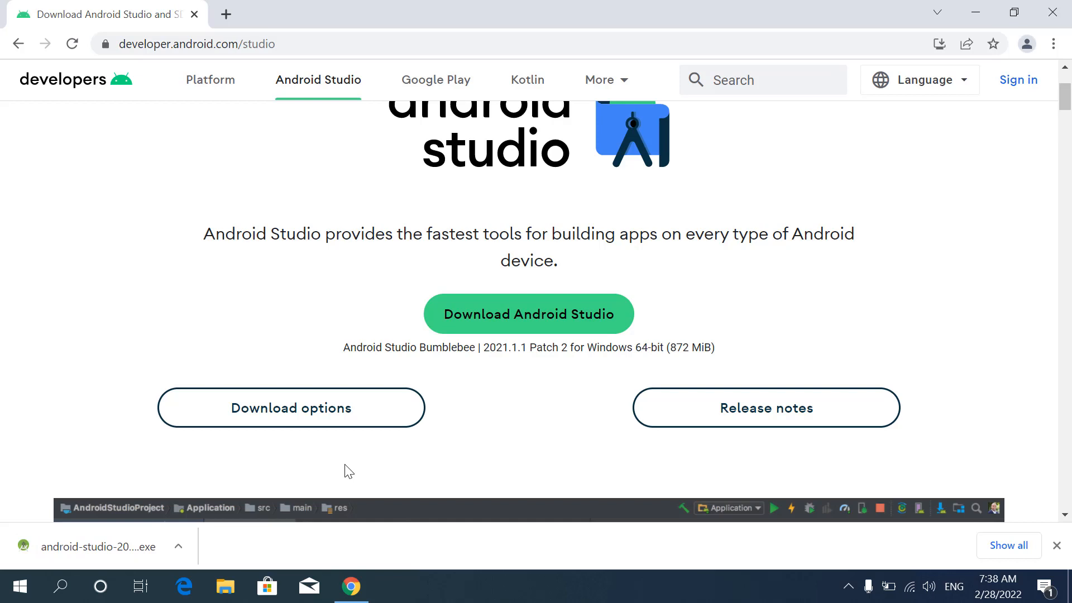
- Launch the downloaded Android Studio installer and minimize the browser window
{"action": "left_click", "coordinate": [179, 546]}
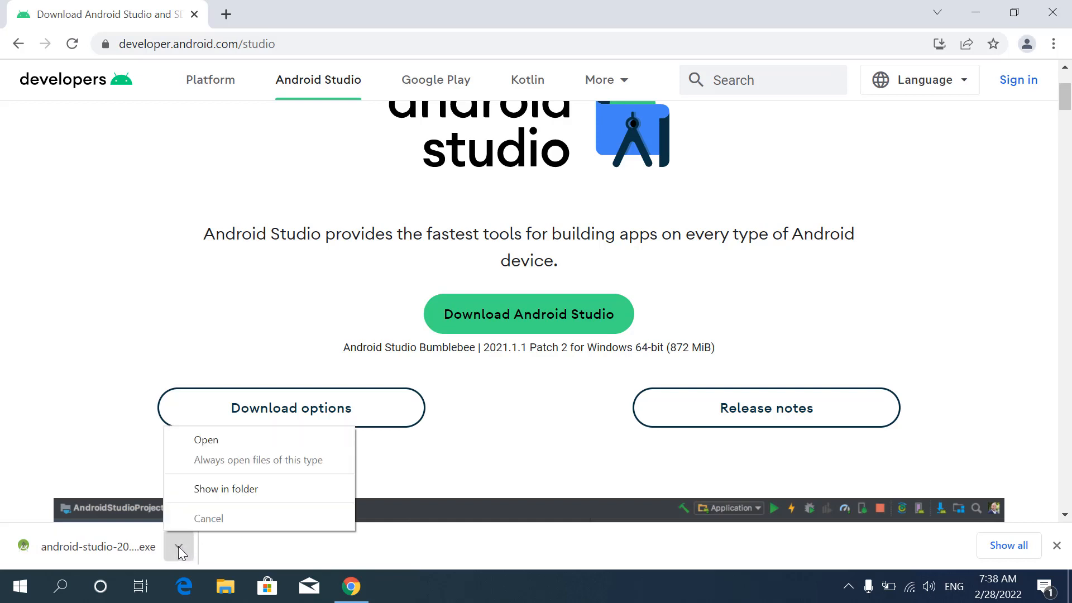
{"action": "left_click", "coordinate": [258, 440]}
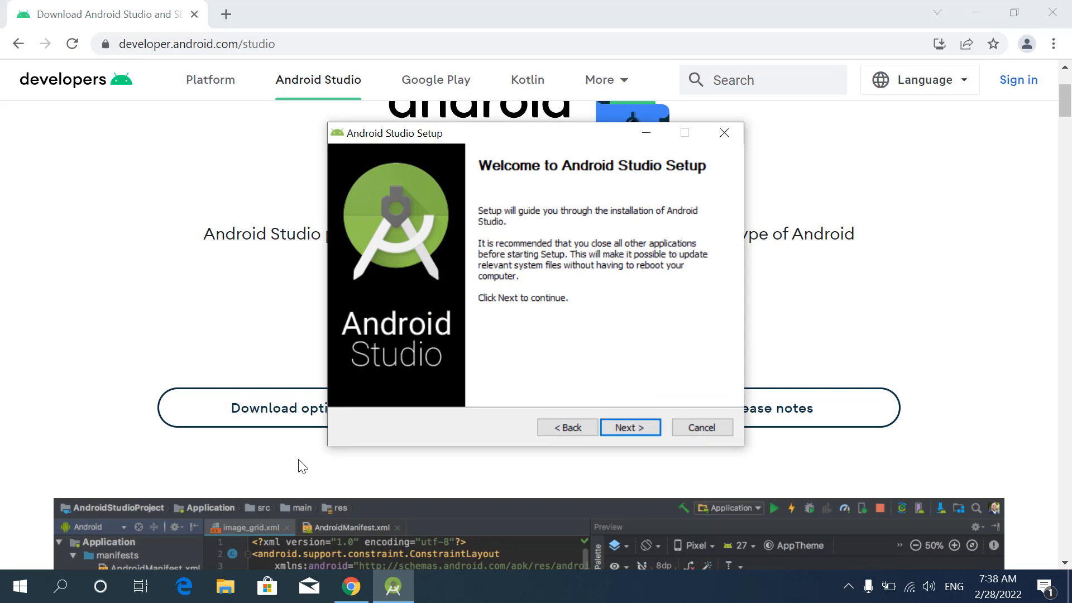
{"action": "left_click", "coordinate": [972, 10]}
- Install Android Studio with the default components in C:\Program Files\Android\Android Studio, and finish setup with Start Android Studio enabled
{"action": "left_click", "coordinate": [635, 430]}
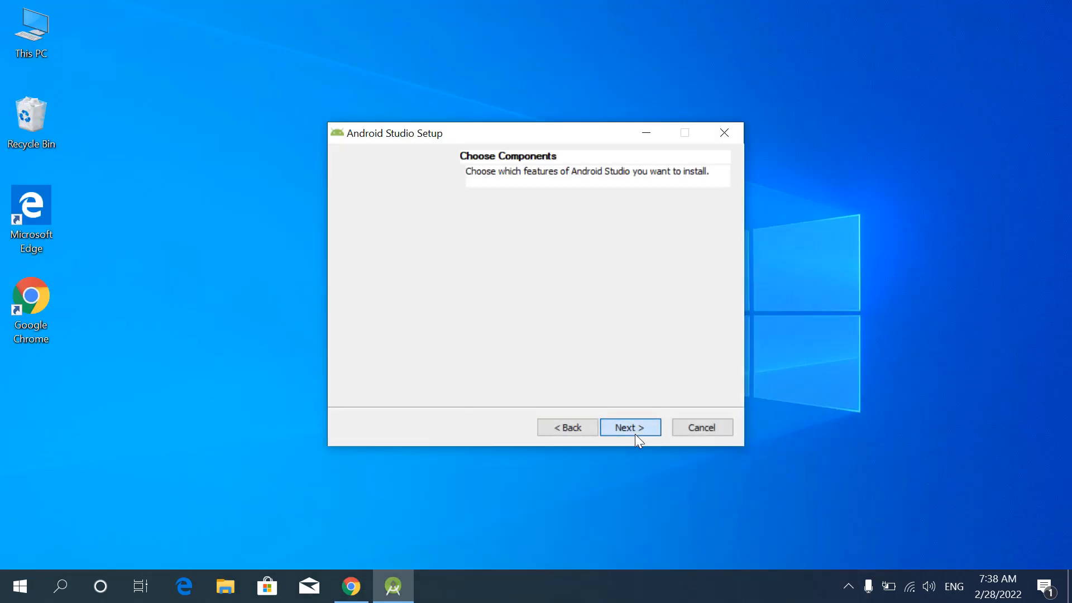
{"action": "left_click", "coordinate": [626, 427]}
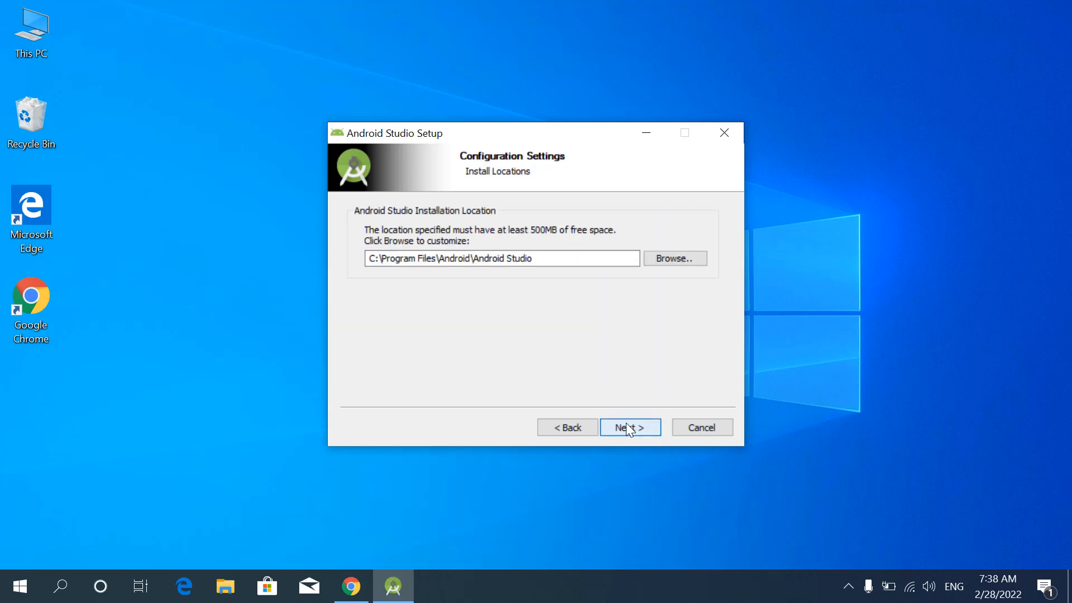
{"action": "left_click", "coordinate": [626, 423]}
{"action": "left_click", "coordinate": [626, 423]}
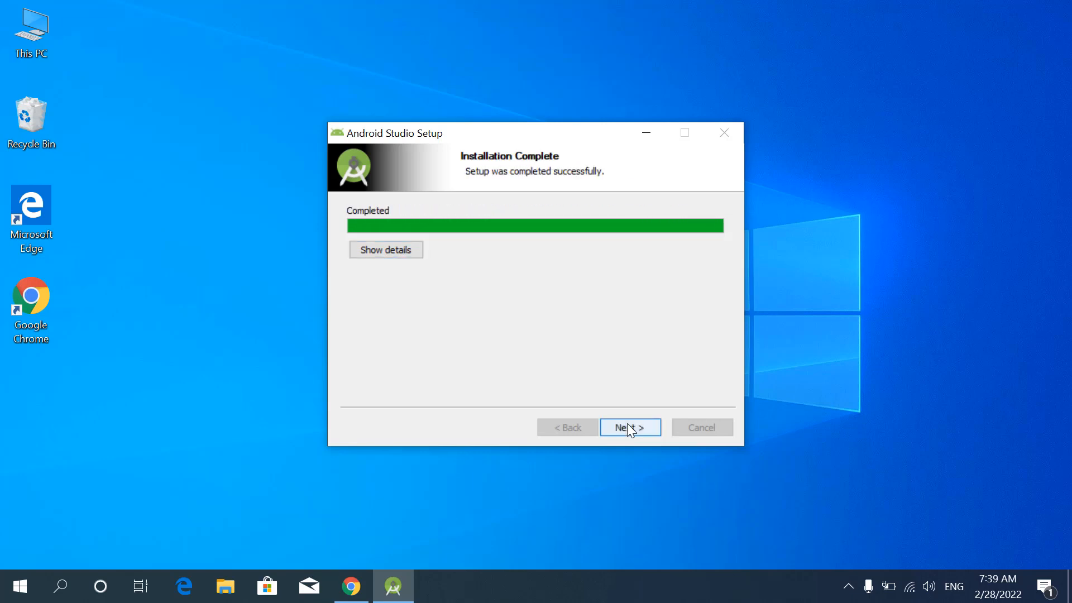
{"action": "left_click", "coordinate": [627, 426]}
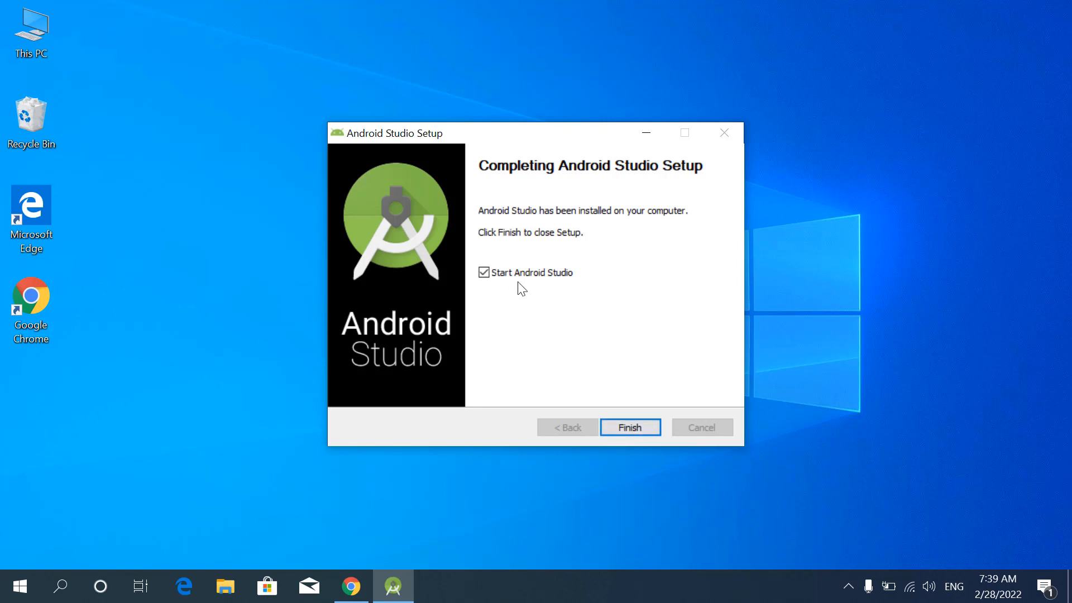
{"action": "left_click", "coordinate": [630, 427]}
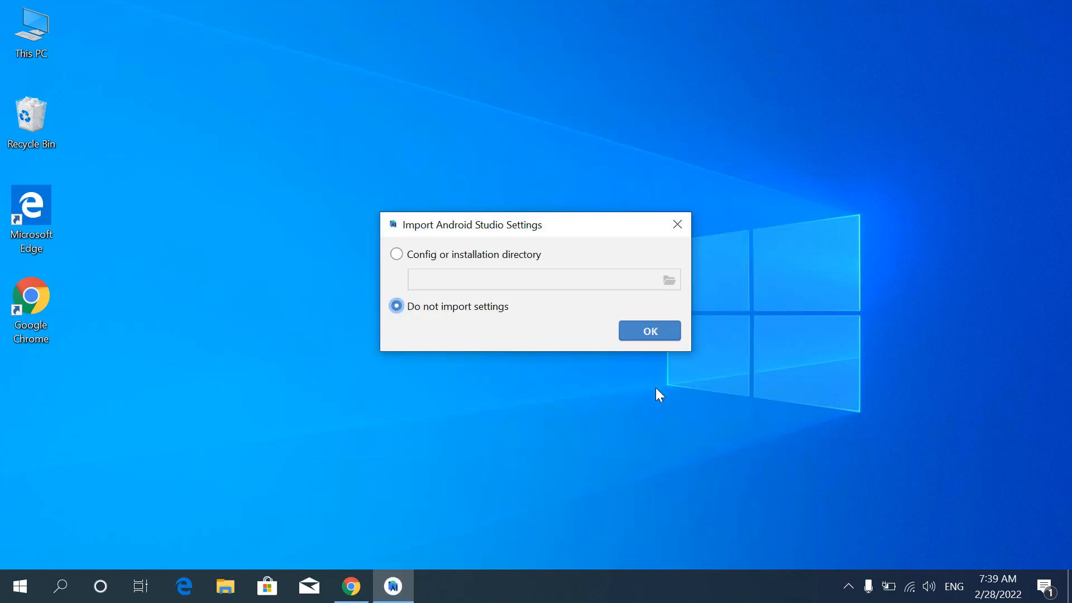
- Start without importing settings and allow usage statistics to be sent to Google
{"action": "left_click", "coordinate": [655, 327]}
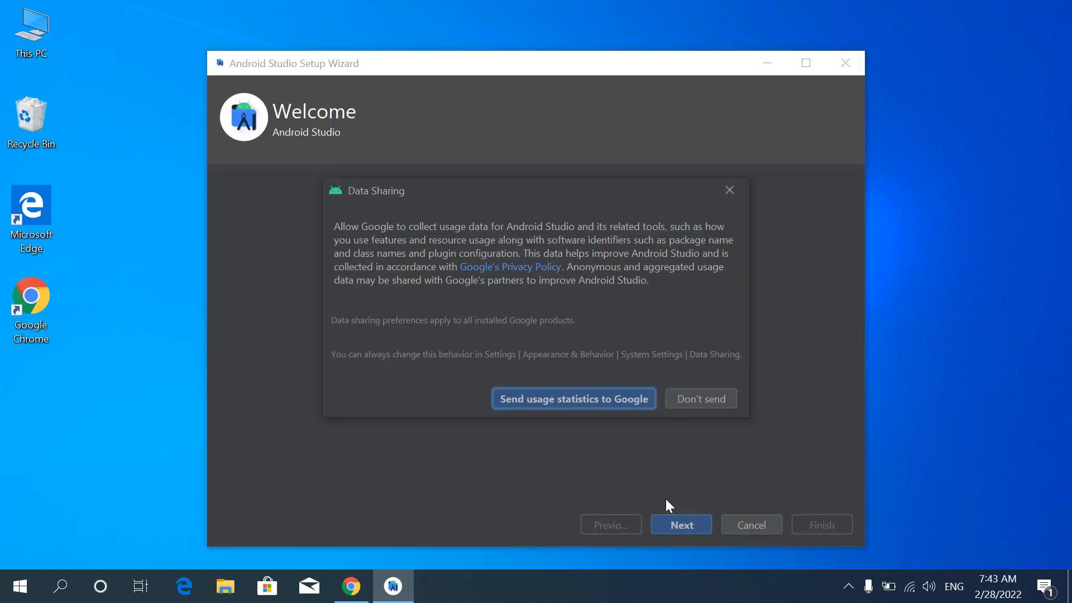
{"action": "left_click", "coordinate": [598, 402]}
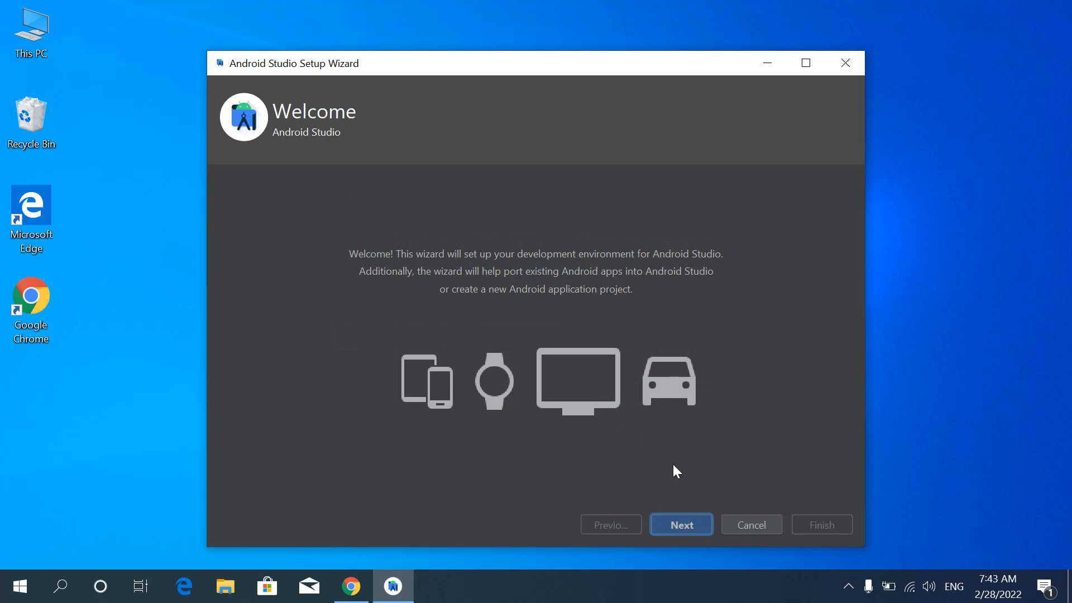
- Choose the Standard install type in the setup wizard and proceed through the settings review to the license agreement
{"action": "left_click", "coordinate": [691, 524]}
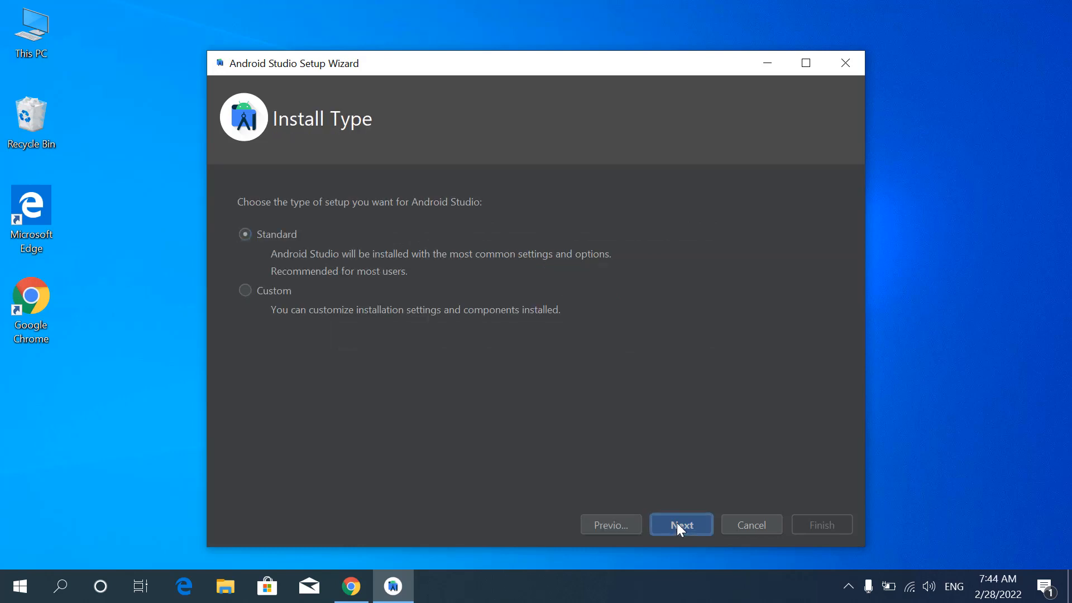
{"action": "left_click", "coordinate": [677, 524]}
{"action": "left_click", "coordinate": [686, 525]}
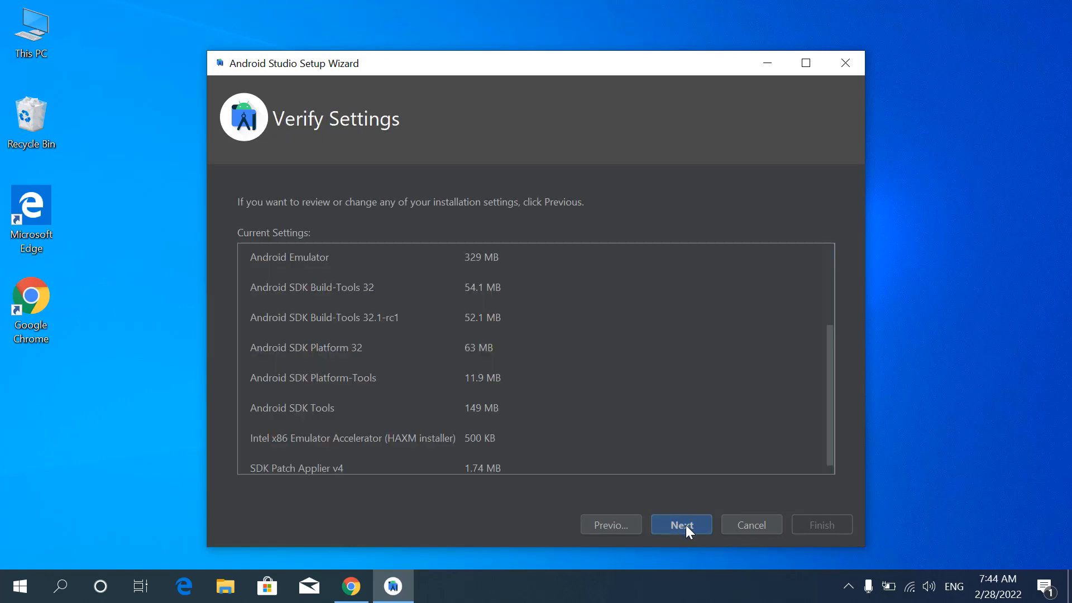
{"action": "left_click", "coordinate": [674, 524]}
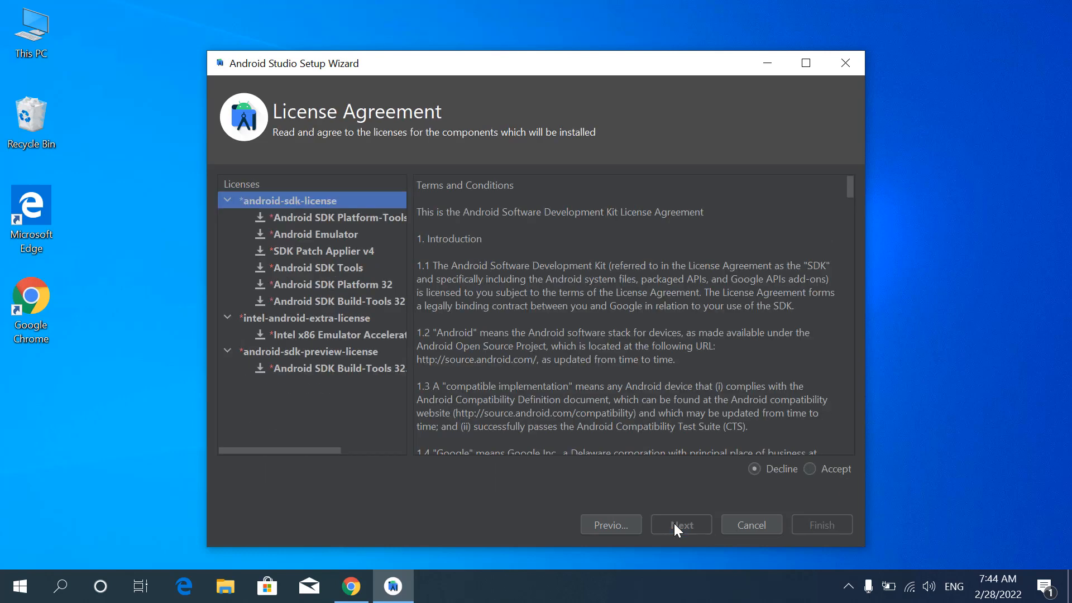
- Accept the android-sdk, intel-android-extra and android-sdk-preview licenses, and complete the wizard's component download
{"action": "left_click", "coordinate": [809, 469]}
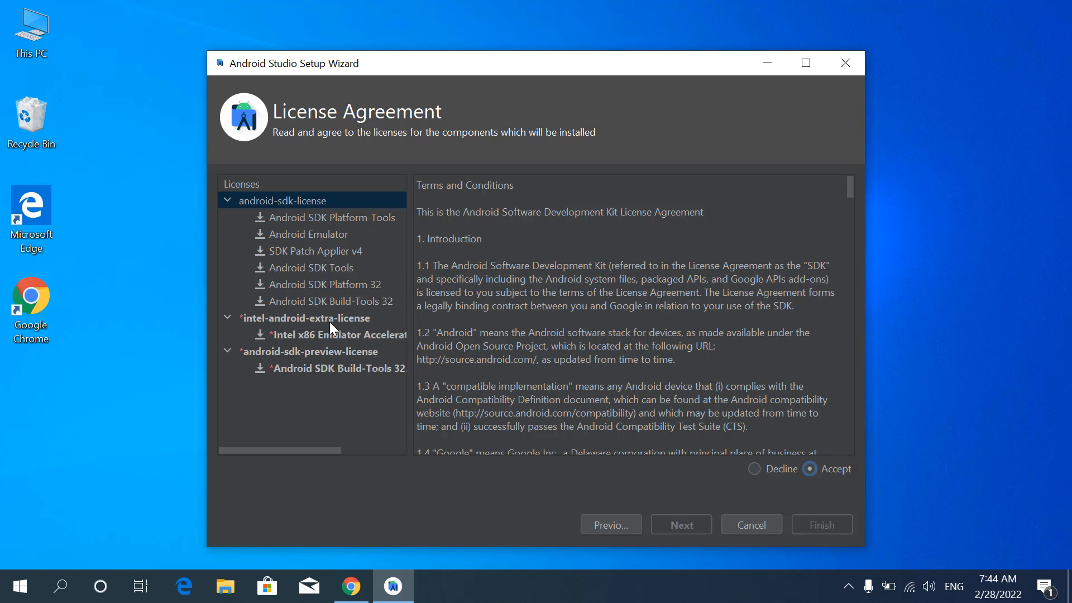
{"action": "left_click", "coordinate": [330, 319]}
{"action": "left_click", "coordinate": [809, 469]}
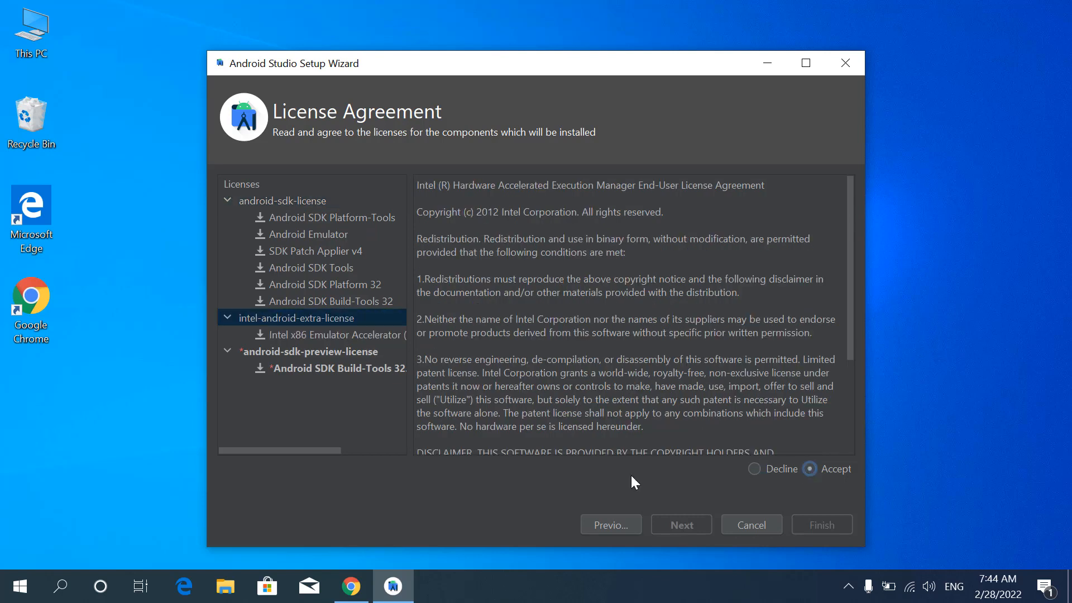
{"action": "left_click", "coordinate": [305, 353]}
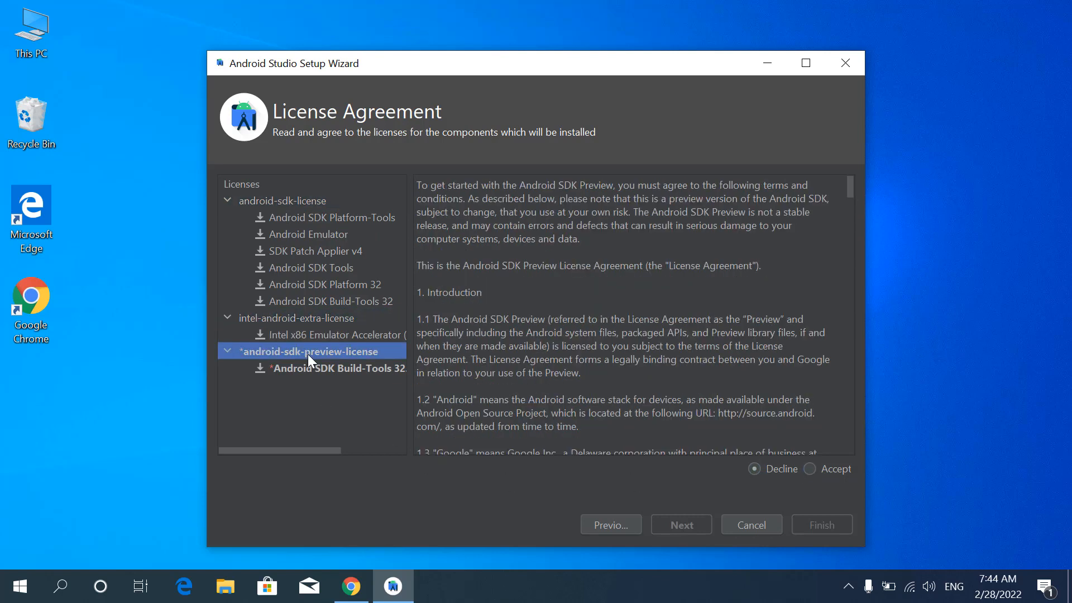
{"action": "left_click", "coordinate": [810, 469]}
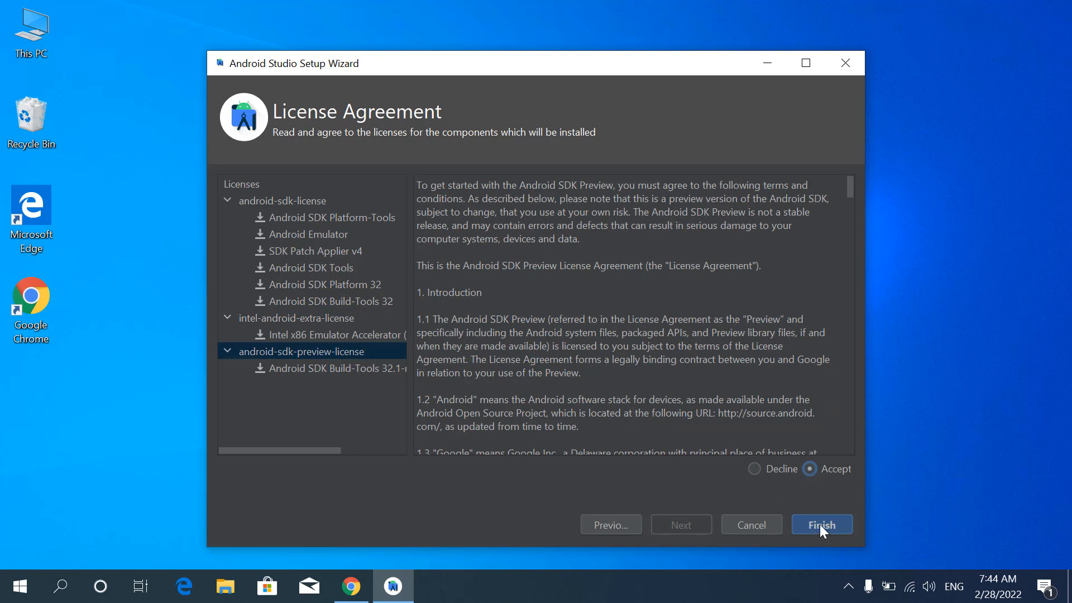
{"action": "left_click", "coordinate": [819, 525]}
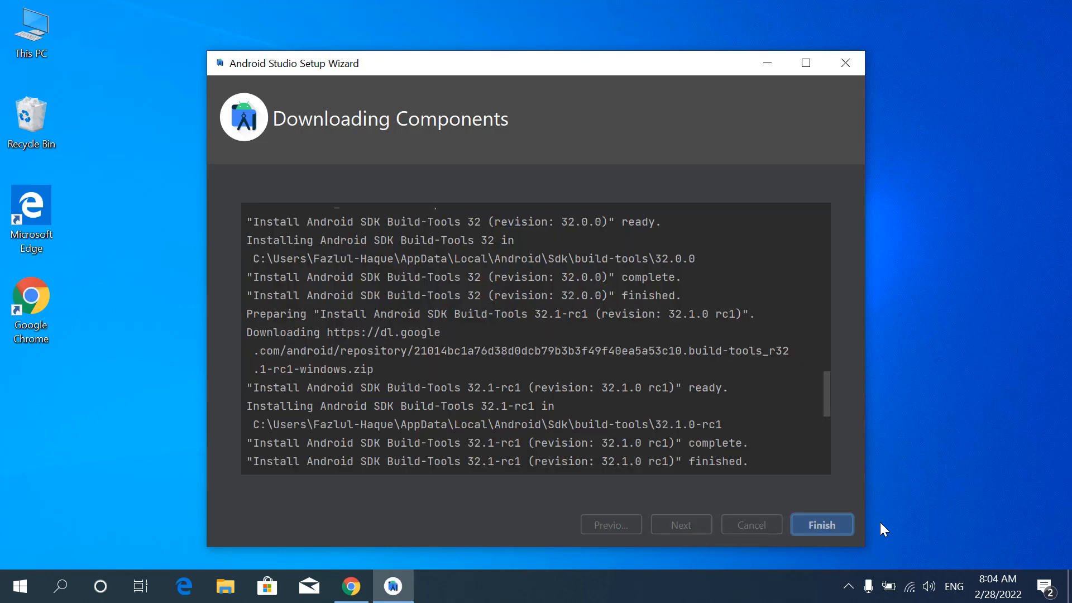
{"action": "left_click", "coordinate": [822, 525]}
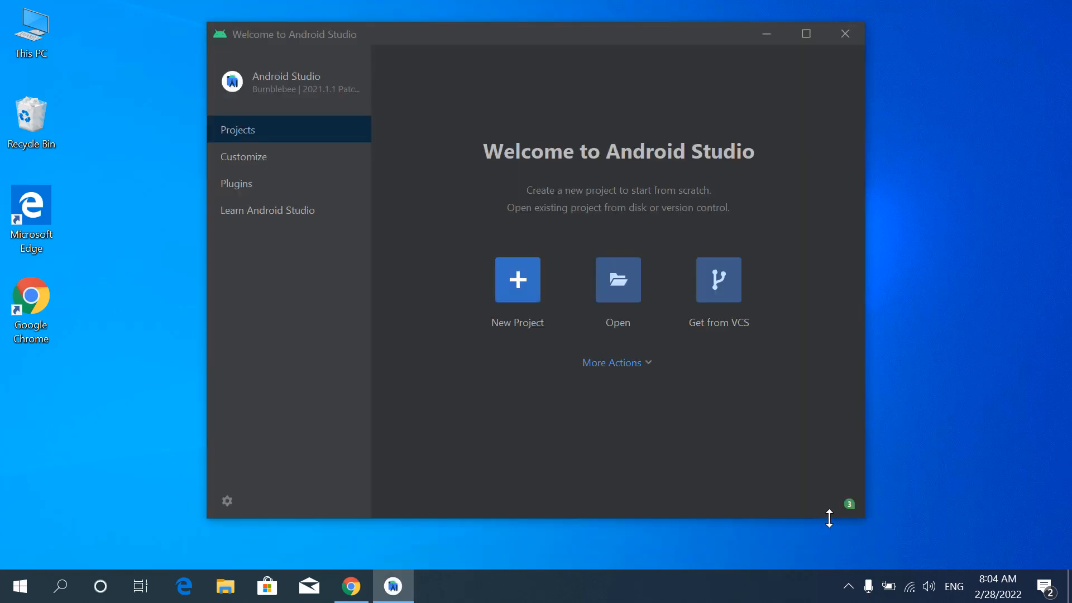
- Start a new virtual device in the Virtual Device Manager using the Pixel 5 phone hardware definition
{"action": "left_click", "coordinate": [647, 365]}
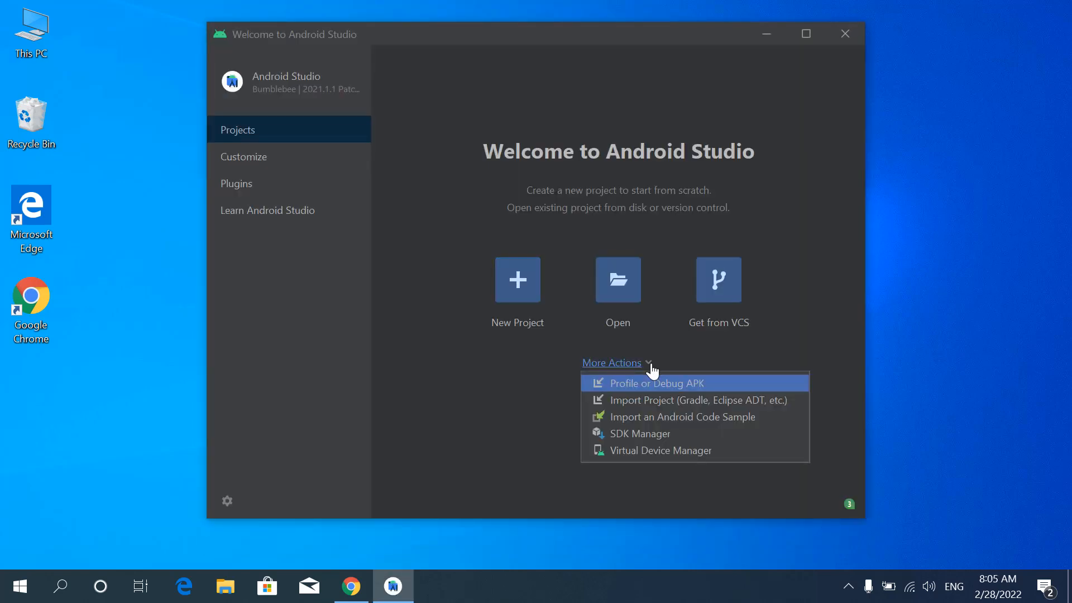
{"action": "left_click", "coordinate": [671, 451]}
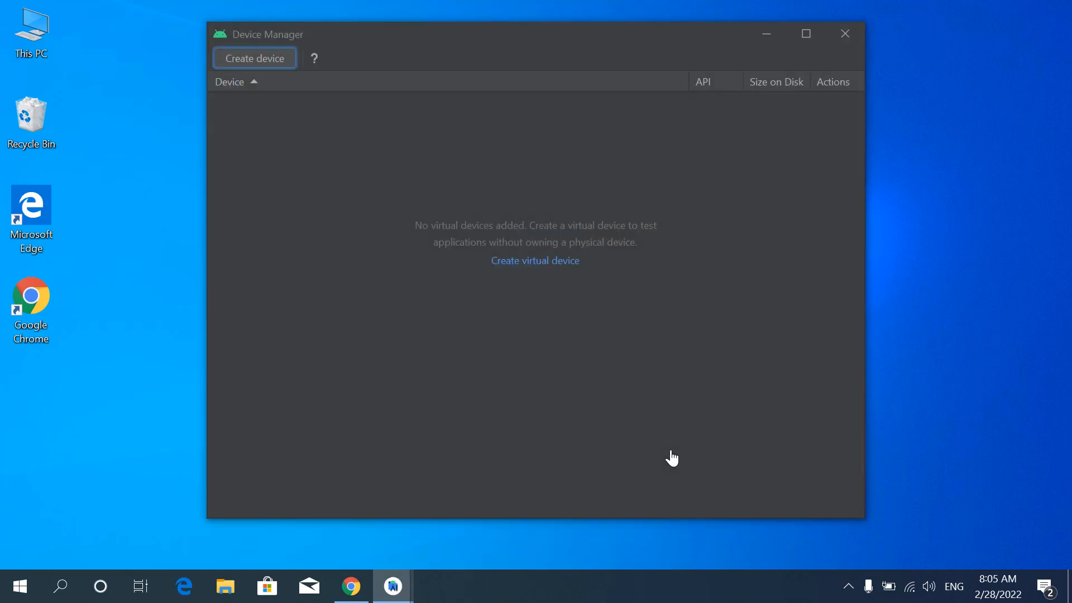
{"action": "left_click", "coordinate": [540, 264]}
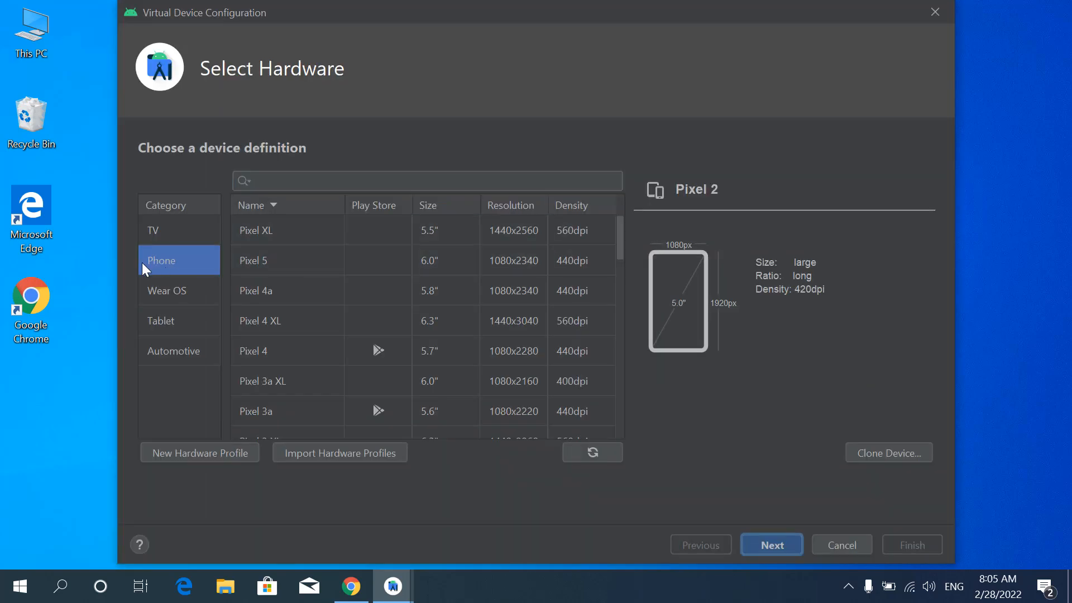
{"action": "left_click", "coordinate": [258, 264]}
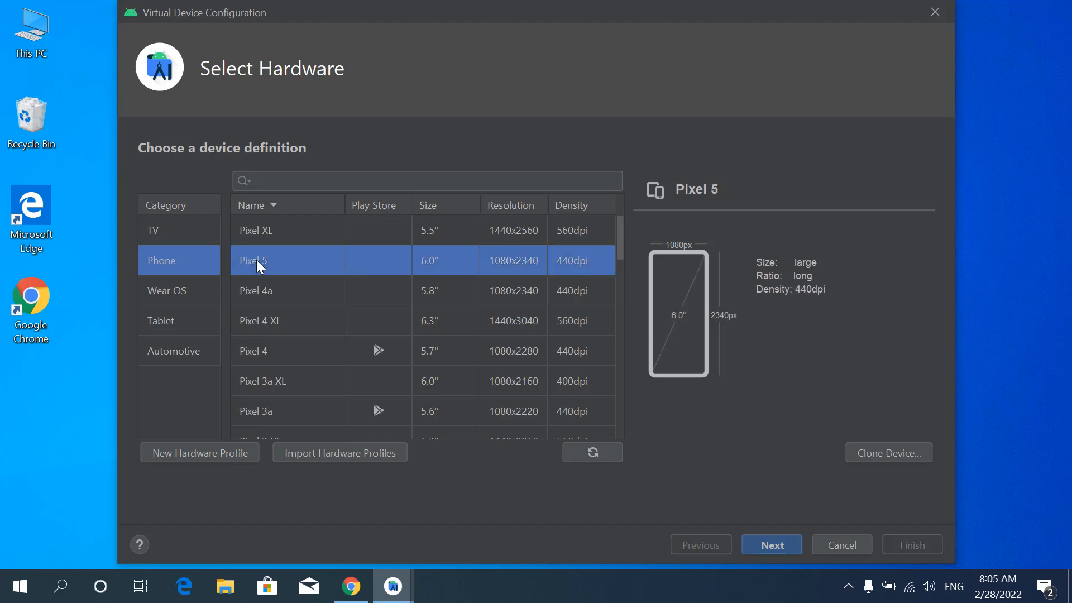
{"action": "left_click", "coordinate": [774, 545]}
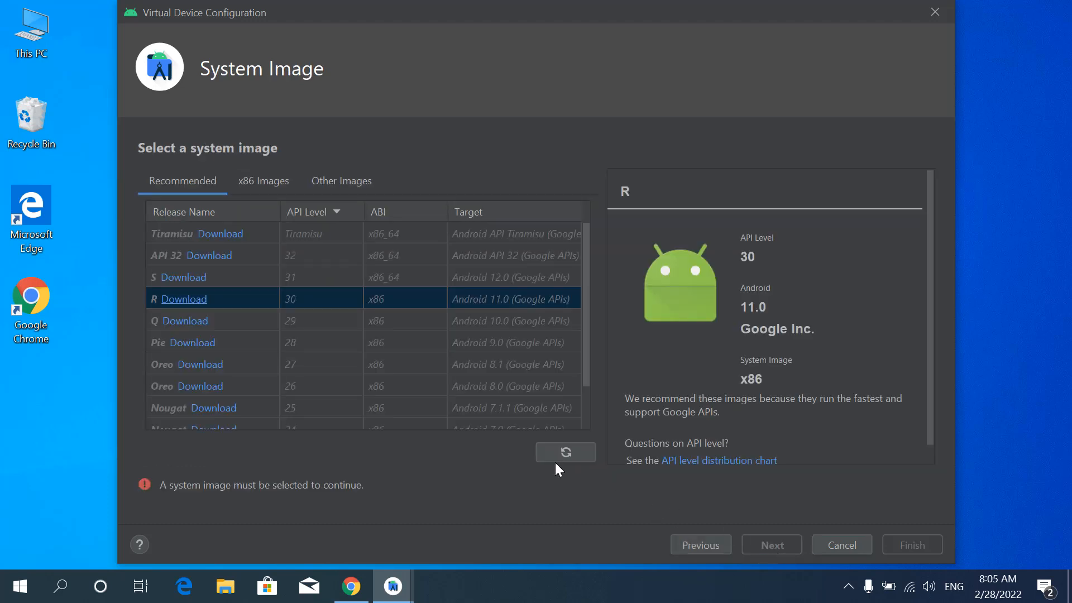
- Download the Tiramisu x86_64 system image and select it for the virtual device
{"action": "left_click", "coordinate": [216, 233]}
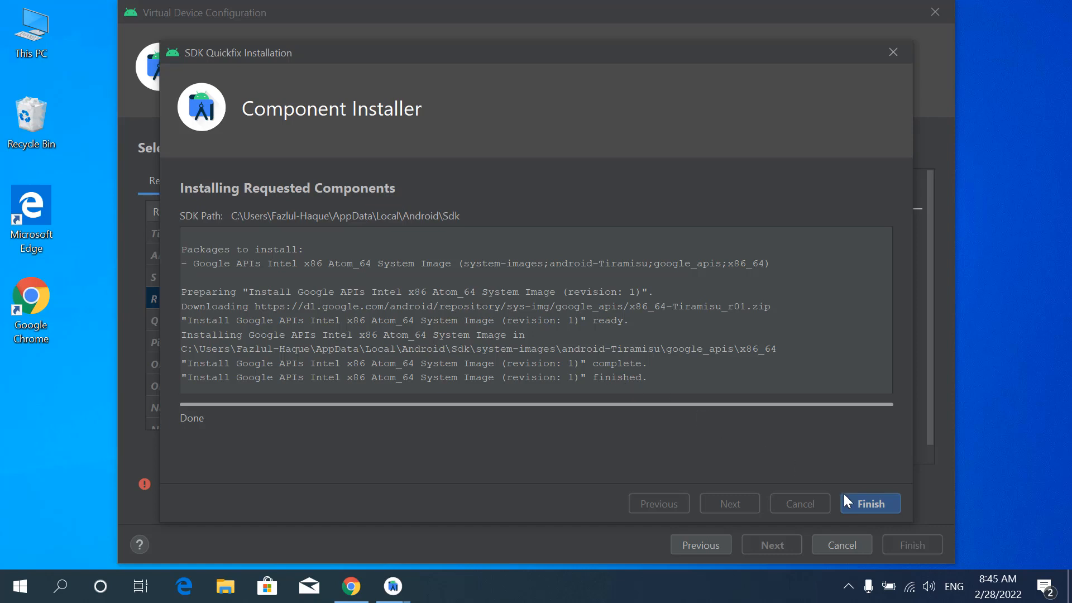
{"action": "left_click", "coordinate": [863, 500]}
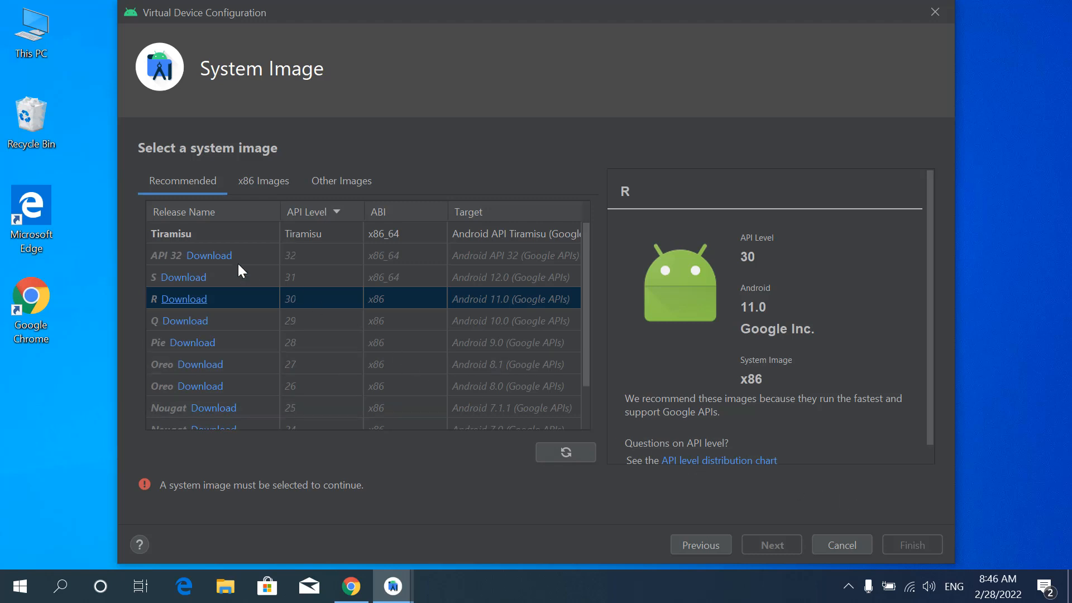
{"action": "left_click", "coordinate": [172, 233]}
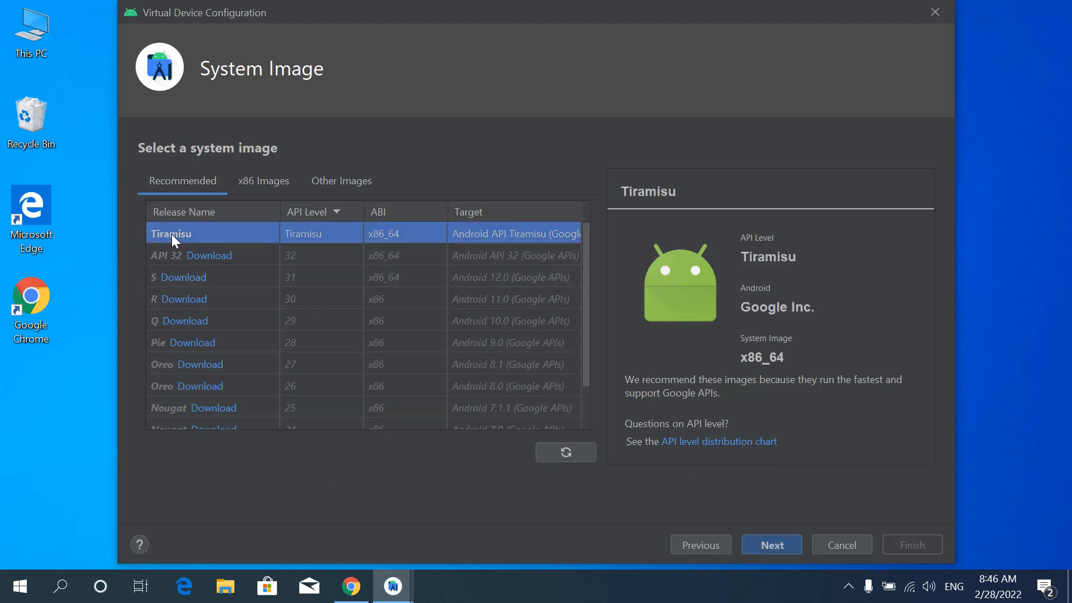
{"action": "left_click", "coordinate": [761, 537]}
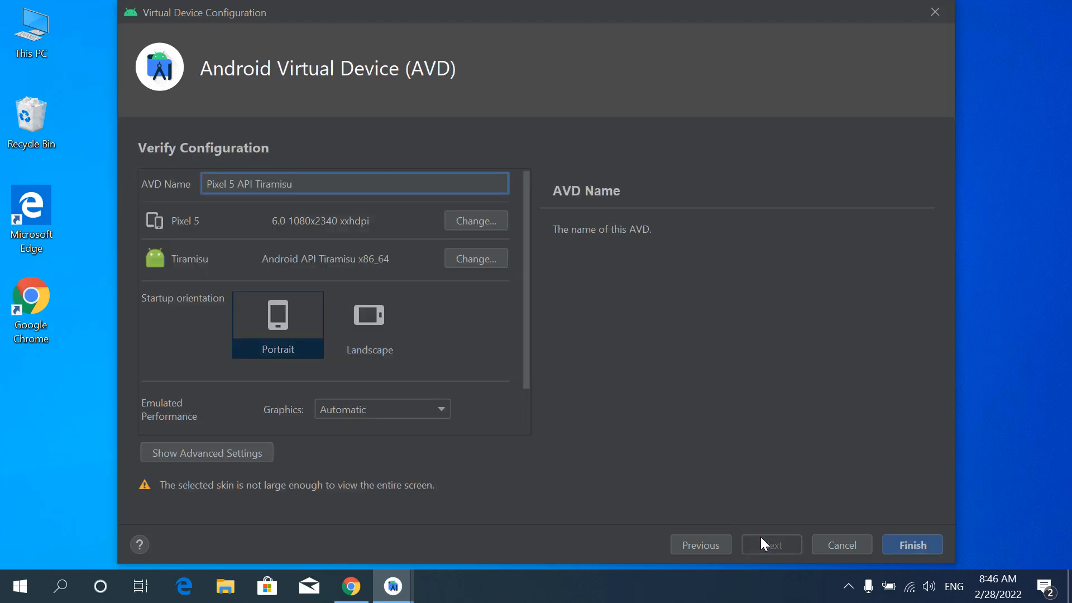
- Name the virtual device Android 13 and finish creating it with the default configuration
{"action": "left_click_drag", "start_coordinate": [302, 184], "coordinate": [181, 199]}
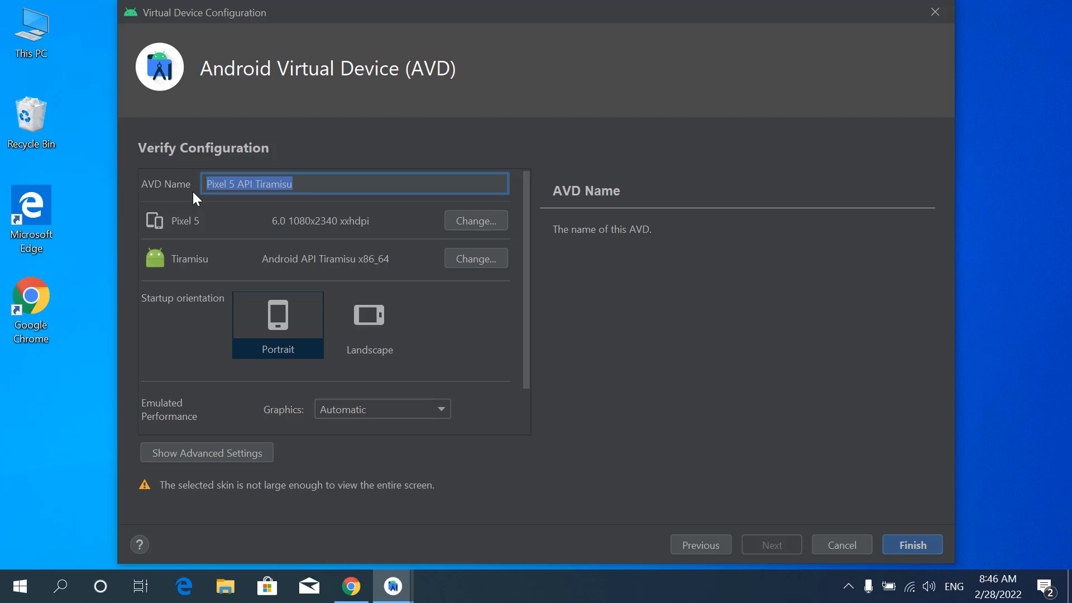
{"action": "type", "text": "Andr"}
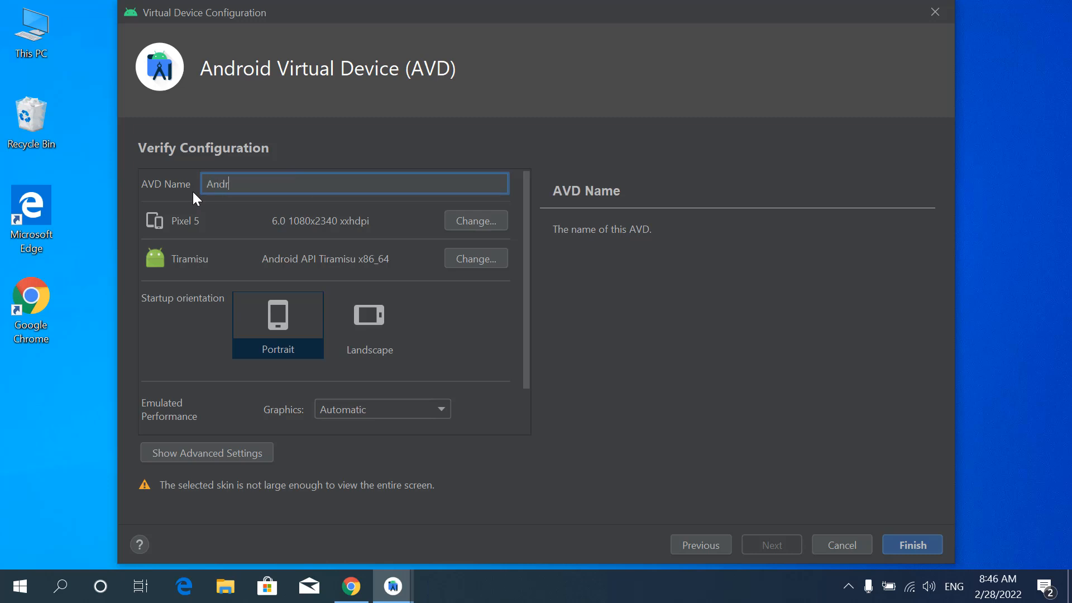
{"action": "type", "text": "oid 13"}
{"action": "left_click", "coordinate": [903, 541]}
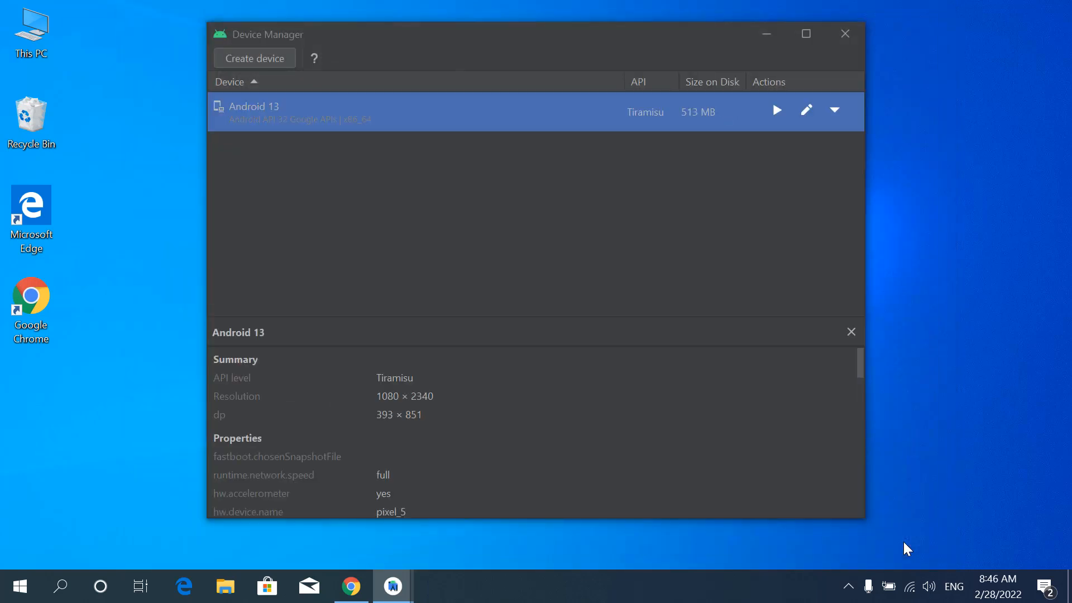
- Launch the Android 13 virtual device and allow adb through Windows Defender Firewall on public networks
{"action": "left_click", "coordinate": [776, 112]}
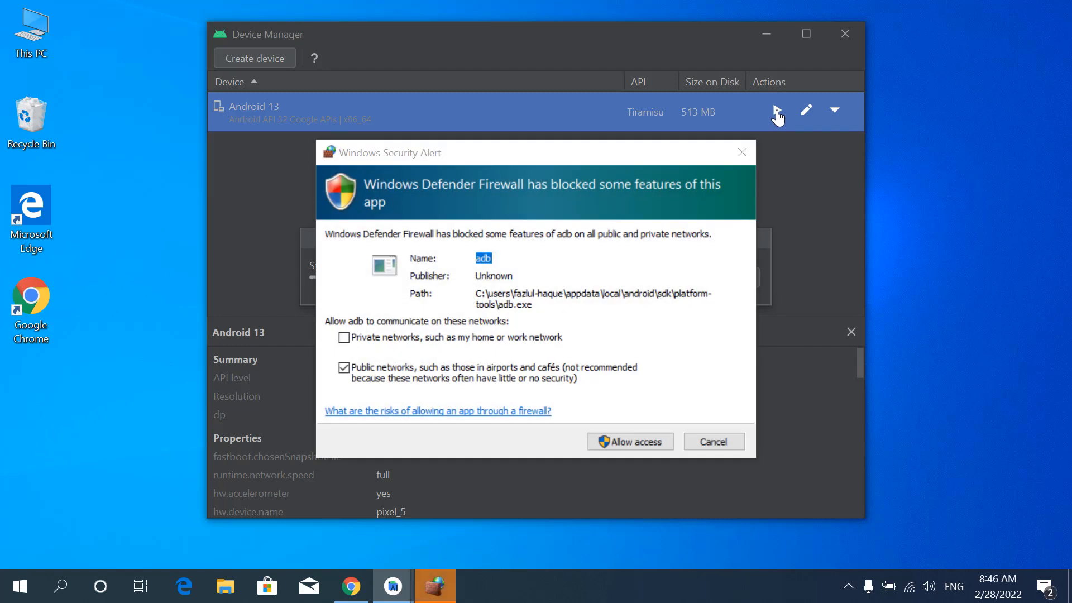
{"action": "left_click", "coordinate": [622, 442]}
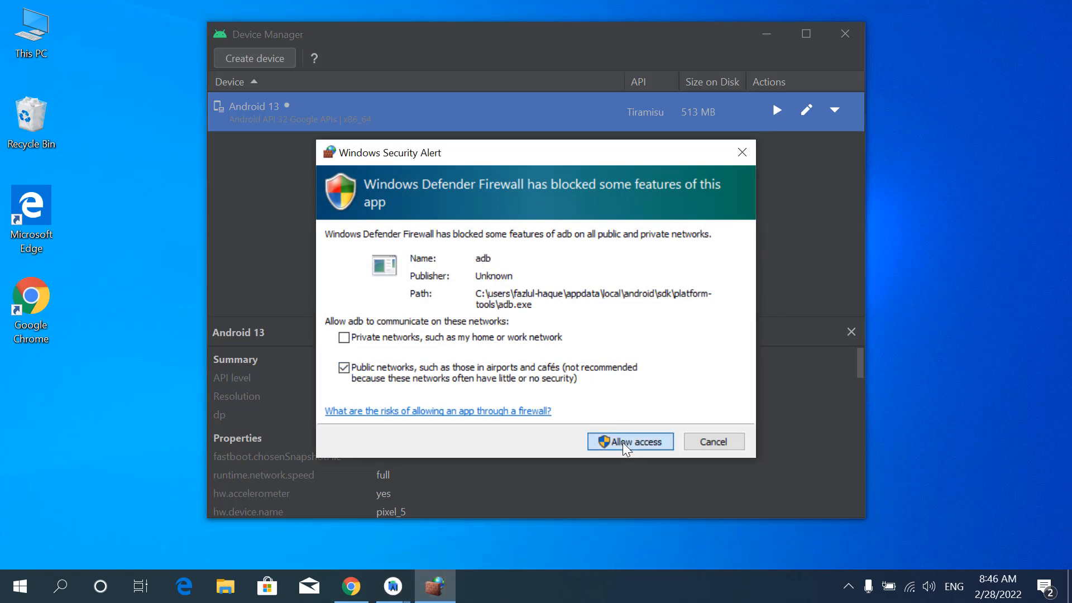
{"action": "left_click", "coordinate": [623, 440]}
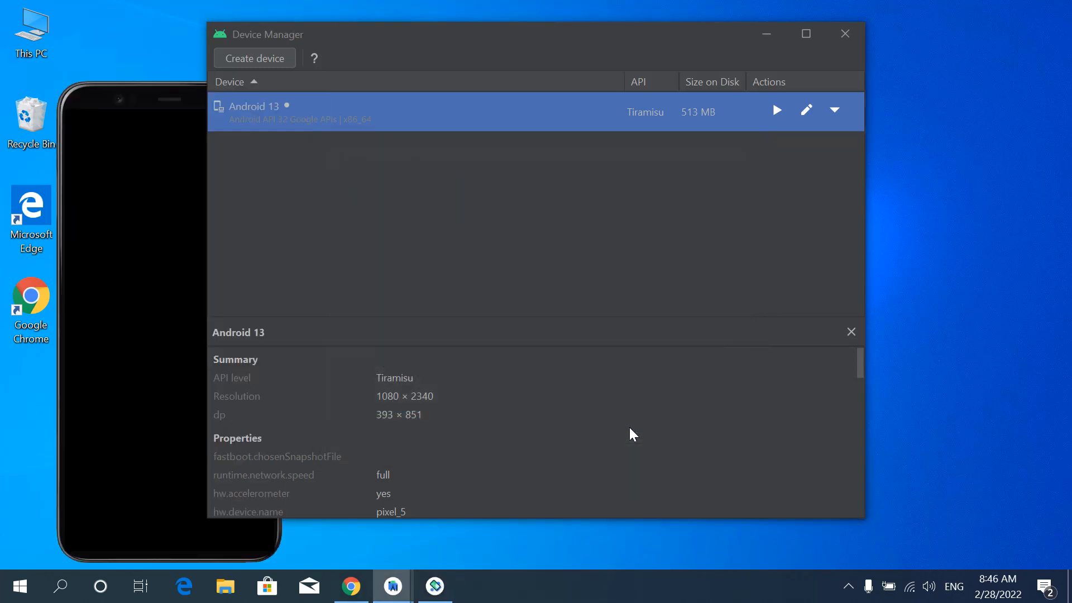
- Minimize the open Android Studio windows and move the emulator to the middle of the desktop
{"action": "left_click", "coordinate": [114, 501]}
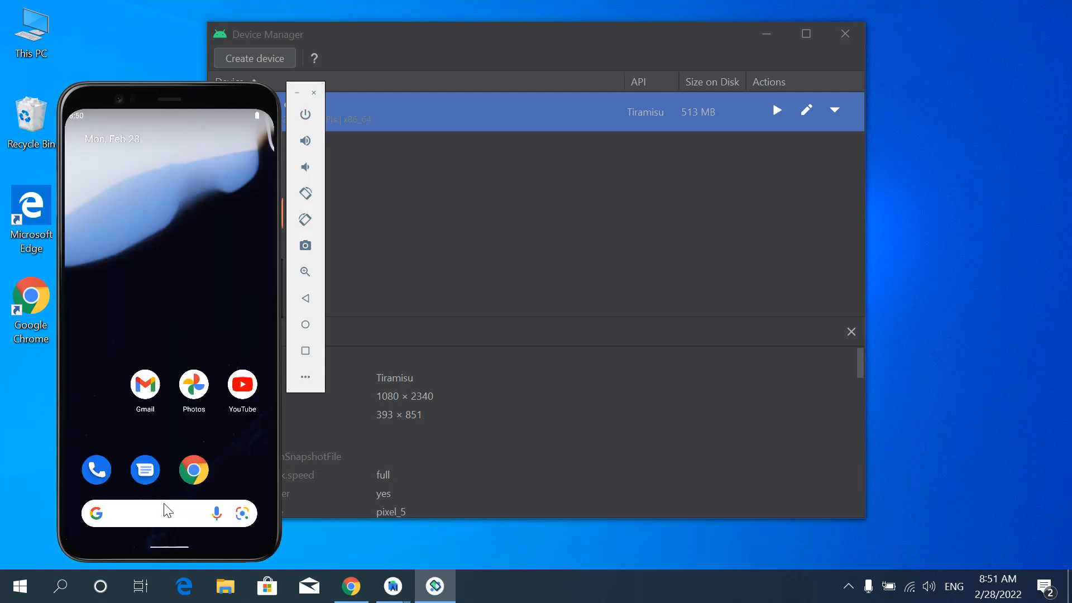
{"action": "left_click", "coordinate": [766, 36]}
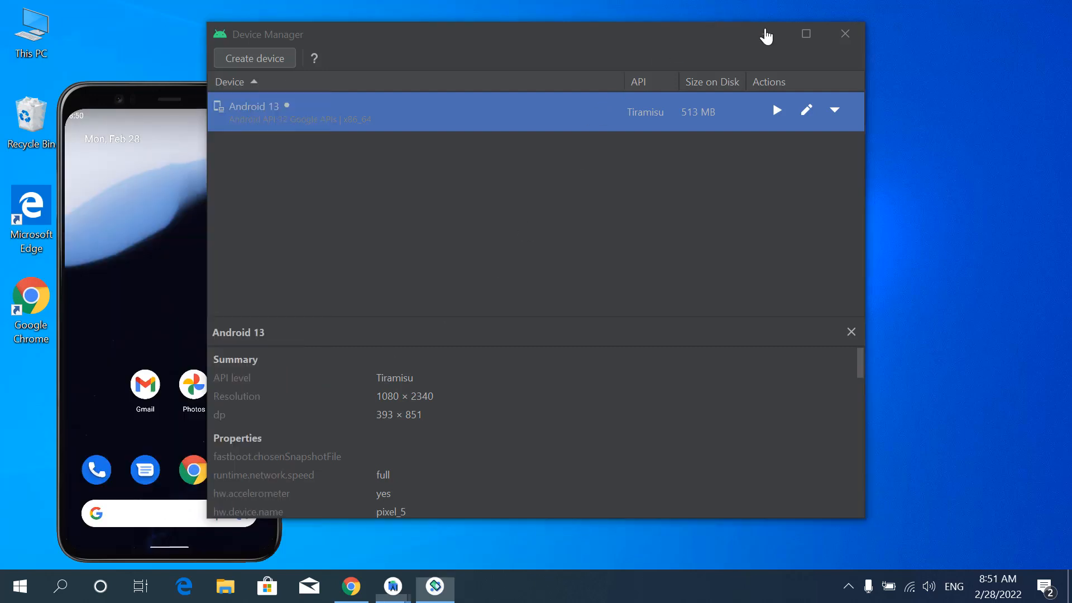
{"action": "left_click", "coordinate": [766, 37]}
{"action": "left_click", "coordinate": [765, 35]}
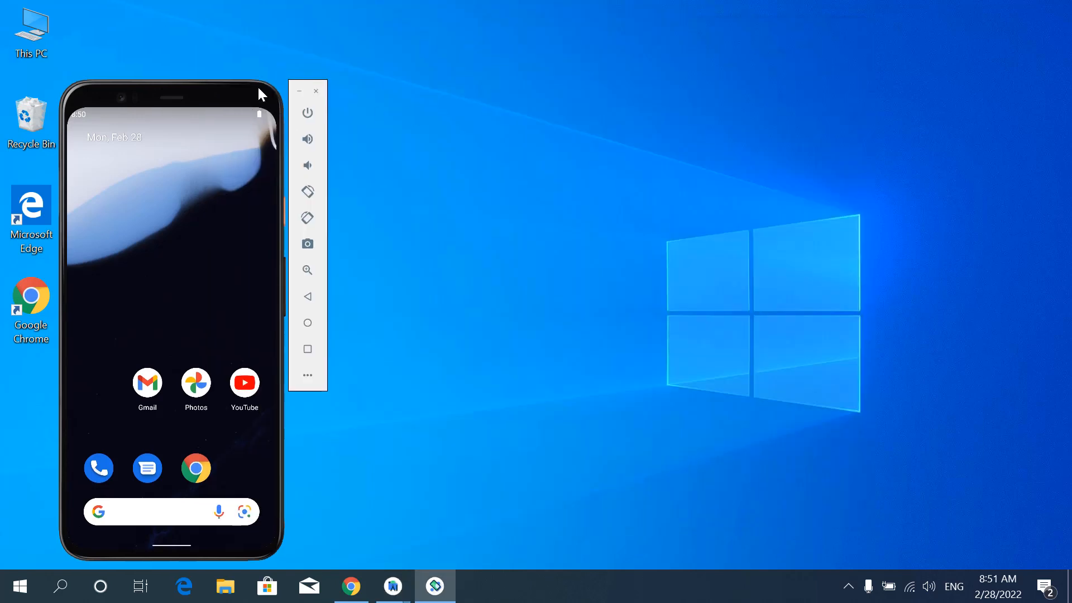
{"action": "left_click_drag", "start_coordinate": [258, 93], "coordinate": [519, 55]}
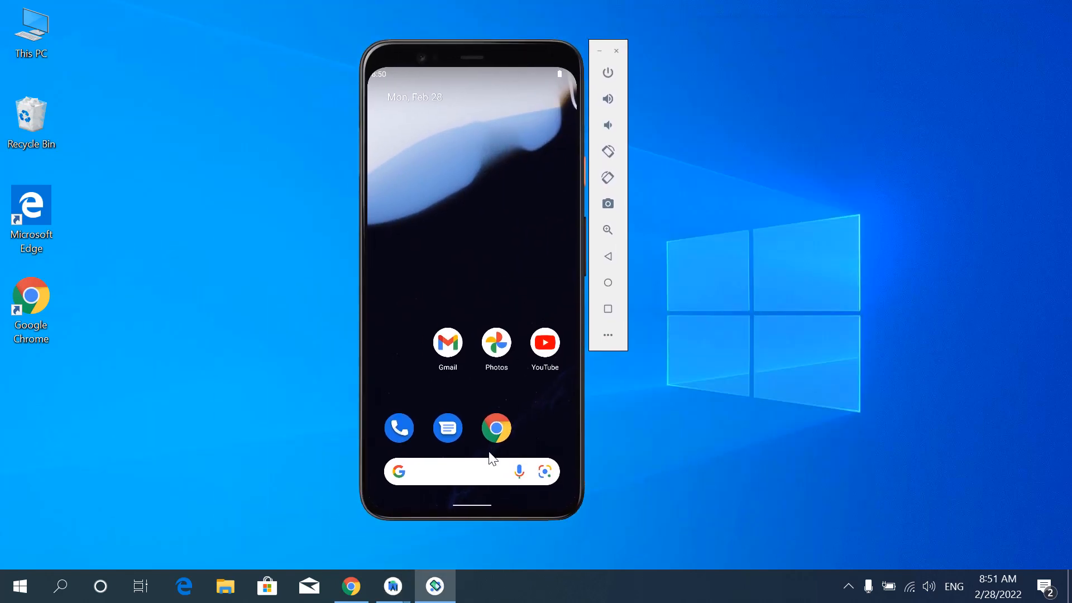
- Open Settings from the emulator's app drawer and view the Android version details under About emulated device
{"action": "left_click_drag", "start_coordinate": [490, 472], "coordinate": [463, 296]}
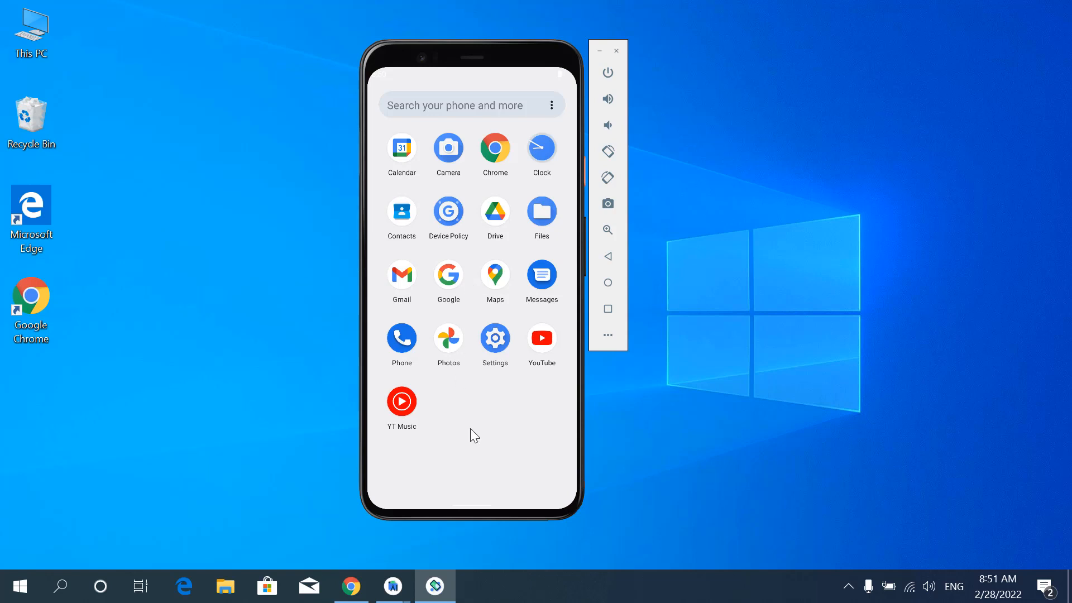
{"action": "left_click", "coordinate": [496, 339]}
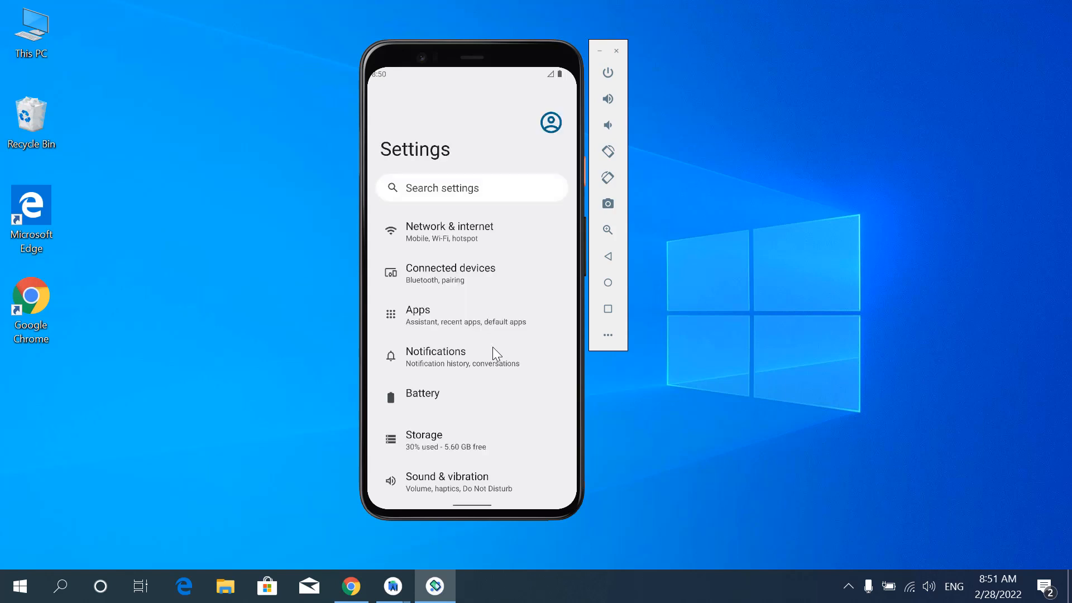
{"action": "left_click_drag", "start_coordinate": [484, 440], "coordinate": [460, 269]}
{"action": "left_click_drag", "start_coordinate": [484, 410], "coordinate": [472, 248]}
{"action": "scroll", "coordinate": [484, 335], "scroll_direction": "down", "scroll_amount": 3}
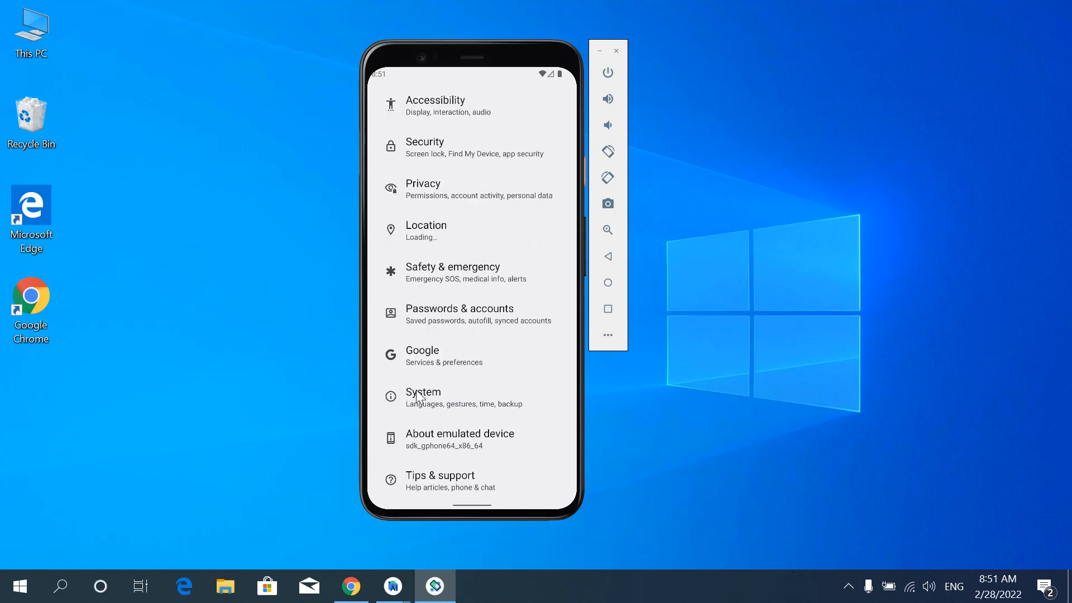
{"action": "left_click", "coordinate": [458, 441]}
{"action": "left_click_drag", "start_coordinate": [480, 422], "coordinate": [475, 346]}
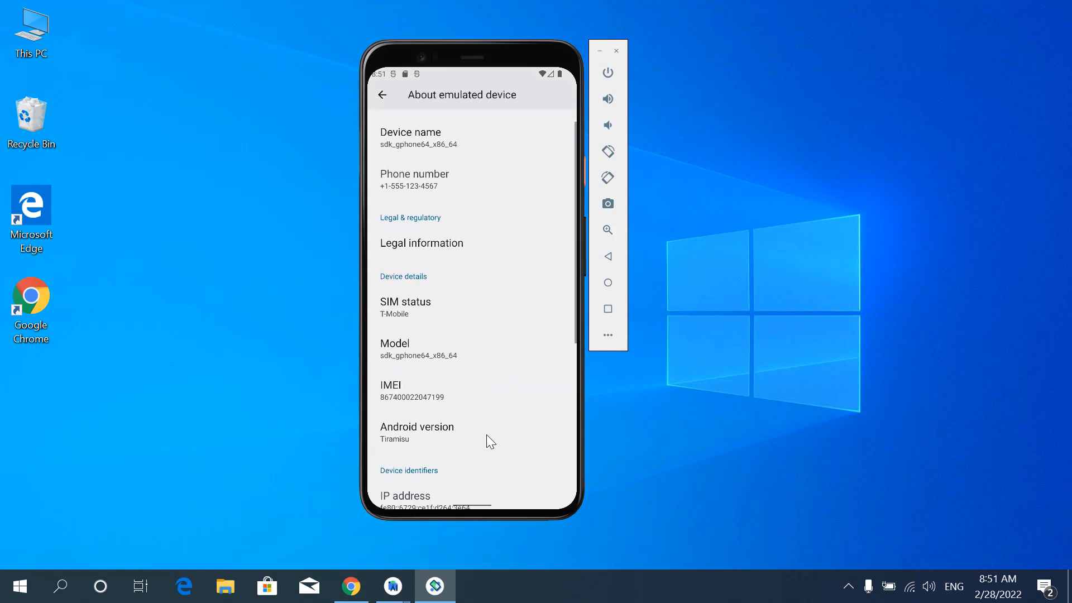
{"action": "left_click_drag", "start_coordinate": [487, 434], "coordinate": [484, 375]}
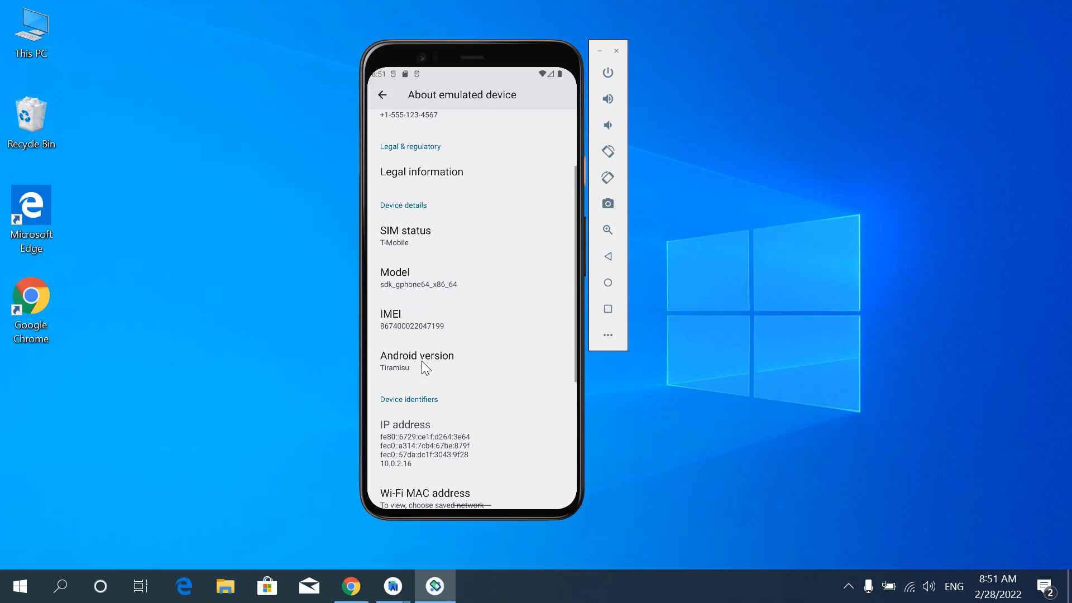
{"action": "left_click", "coordinate": [407, 362]}
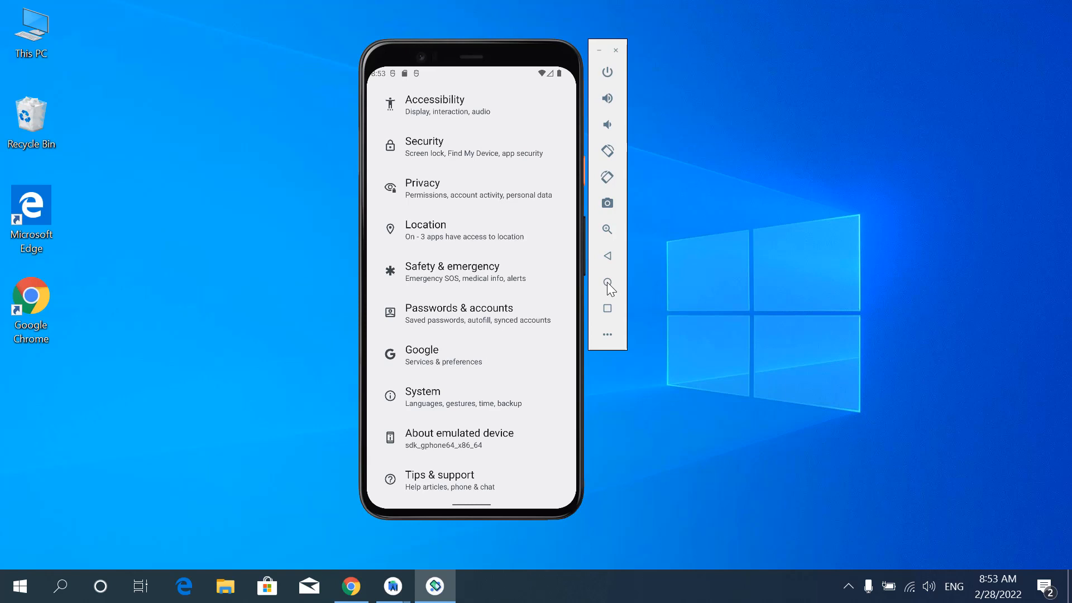
- Open the YouTube app from the emulator's home screen to check that it loads, and return home
{"action": "left_click", "coordinate": [608, 283]}
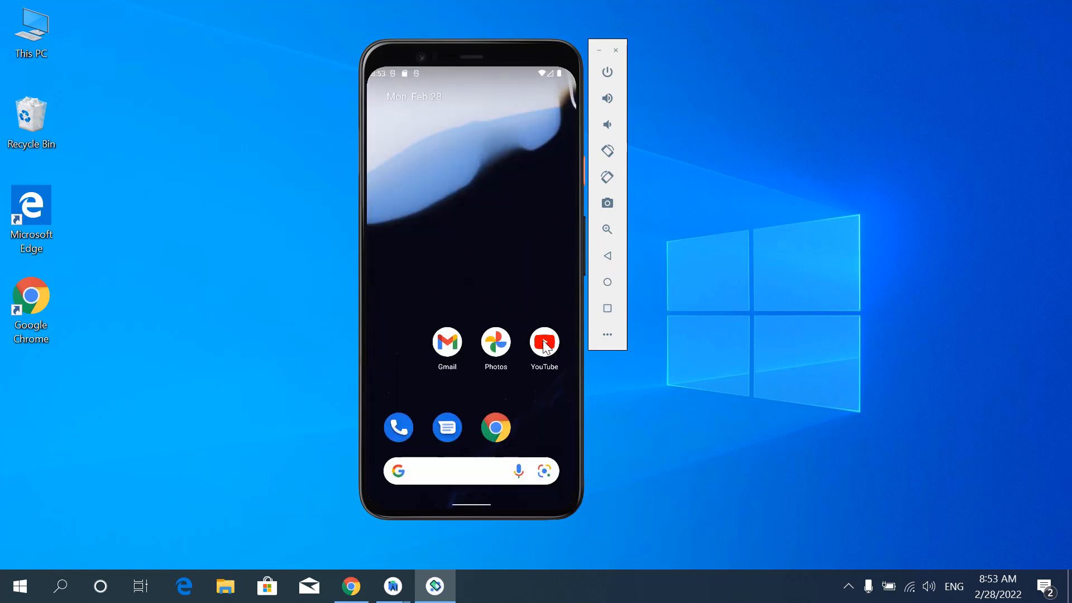
{"action": "left_click", "coordinate": [545, 346]}
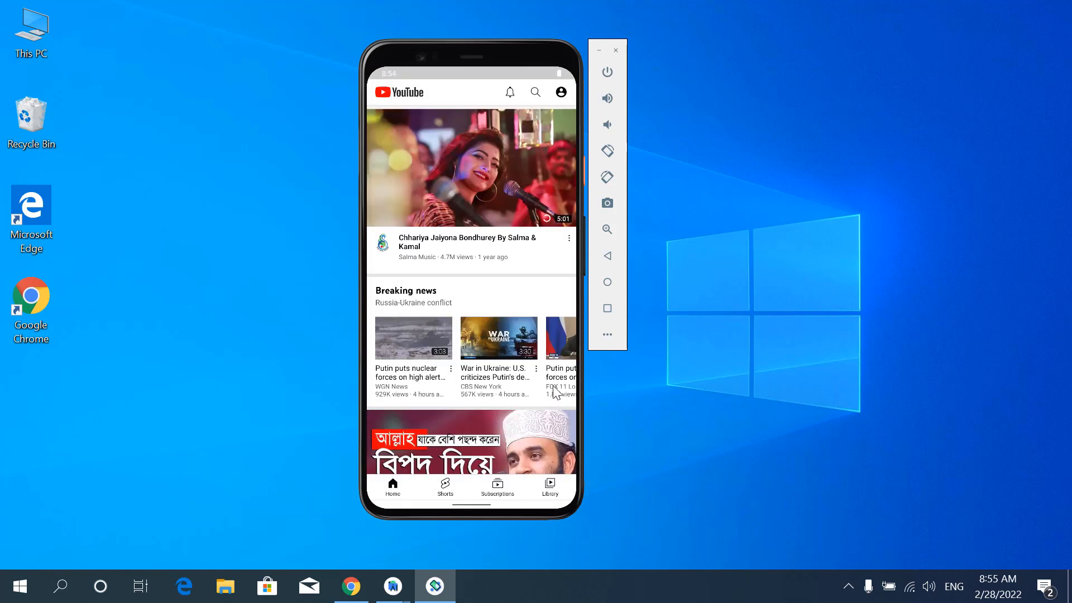
{"action": "left_click", "coordinate": [607, 282]}
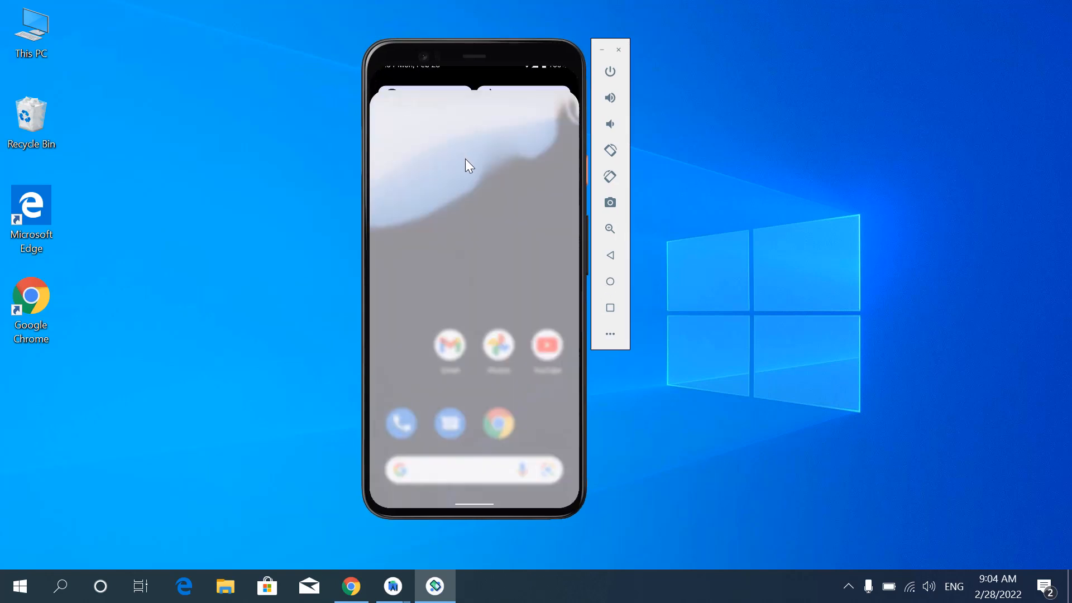
- Look through the notification shade and the expanded quick settings tiles, and close the shade
{"action": "left_click_drag", "start_coordinate": [464, 158], "coordinate": [483, 412]}
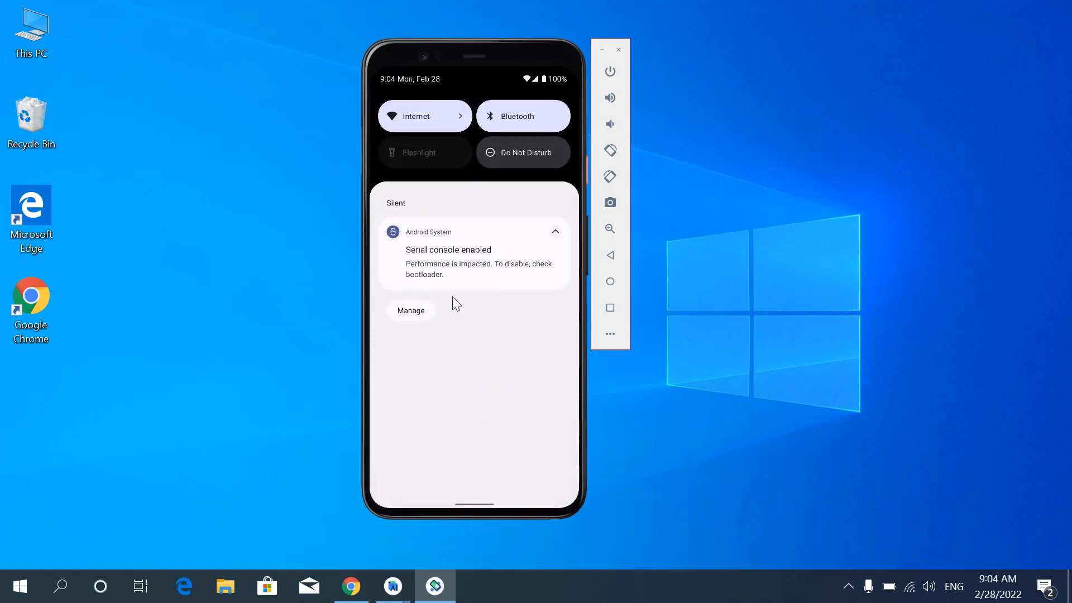
{"action": "left_click", "coordinate": [555, 231]}
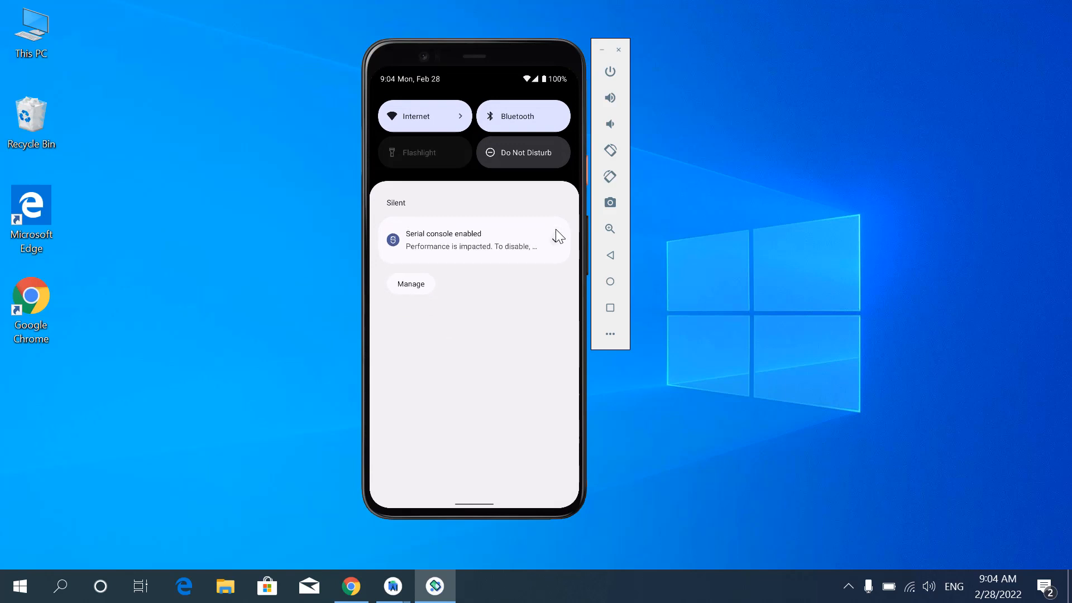
{"action": "left_click_drag", "start_coordinate": [461, 352], "coordinate": [488, 411]}
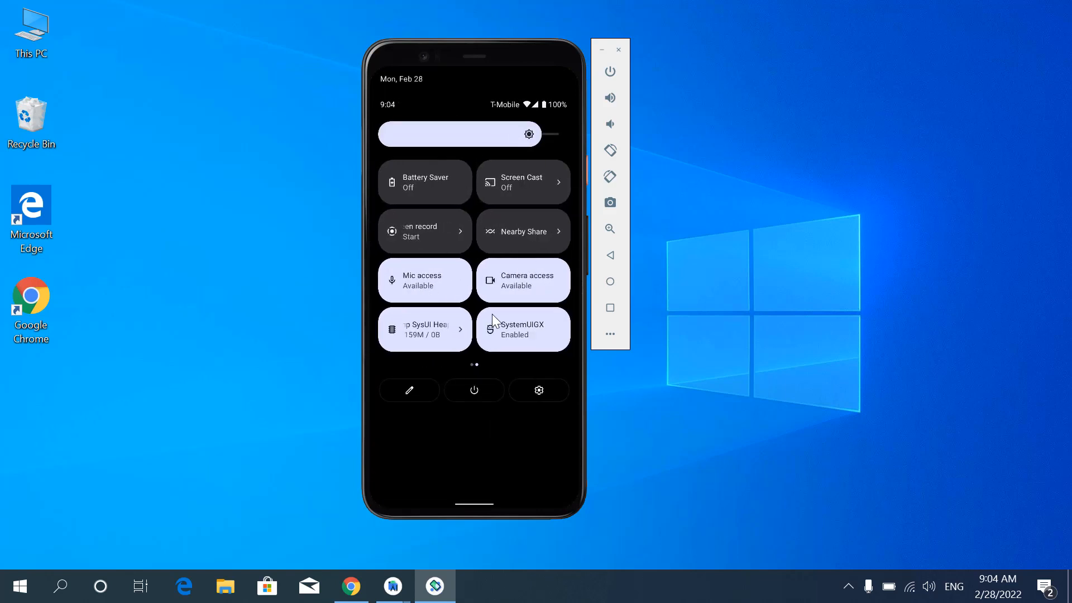
{"action": "left_click_drag", "start_coordinate": [417, 294], "coordinate": [367, 282]}
{"action": "left_click_drag", "start_coordinate": [479, 426], "coordinate": [469, 213]}
{"action": "left_click_drag", "start_coordinate": [478, 358], "coordinate": [479, 219]}
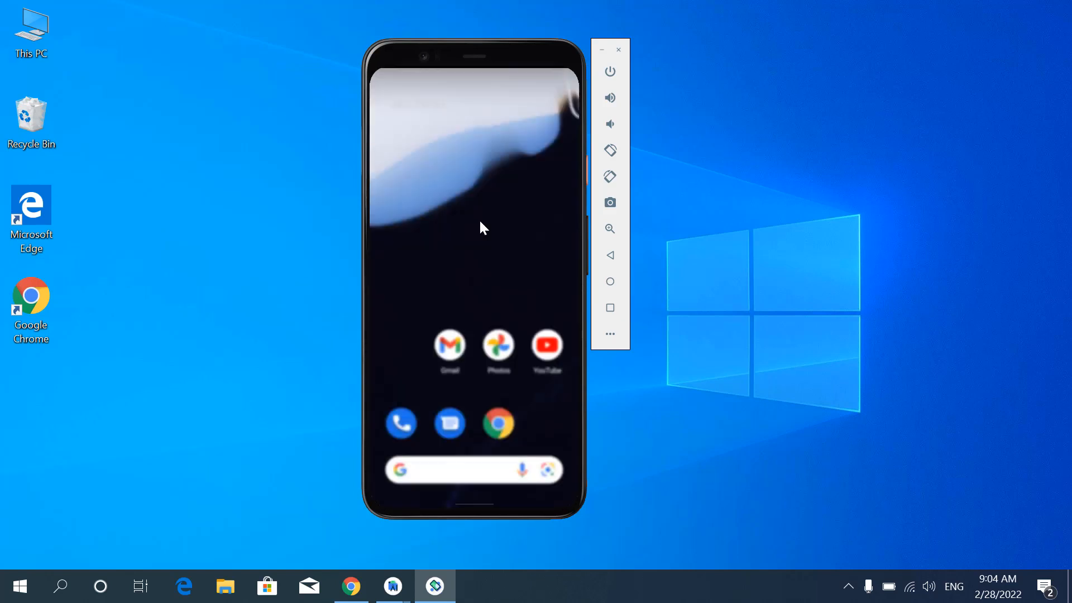